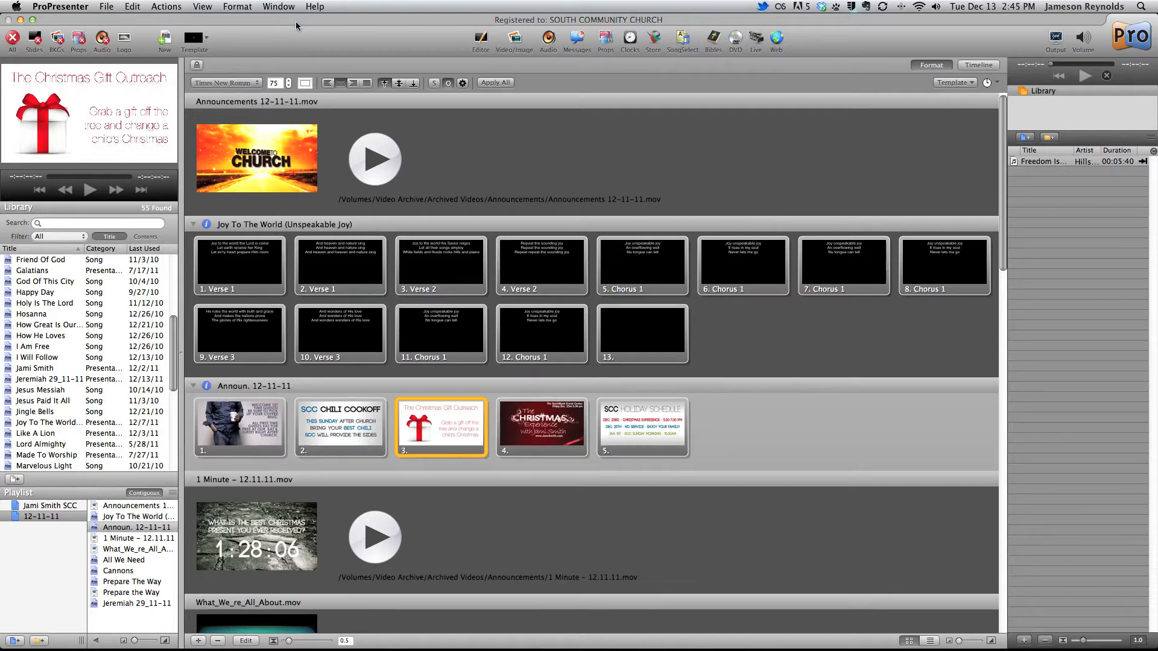
Step: Look through the whole 12-11-11 service playlist, from the announcements video to the Jeremiah 29_11-11 slide and back to the start
scroll(559, 278, "down", 5)
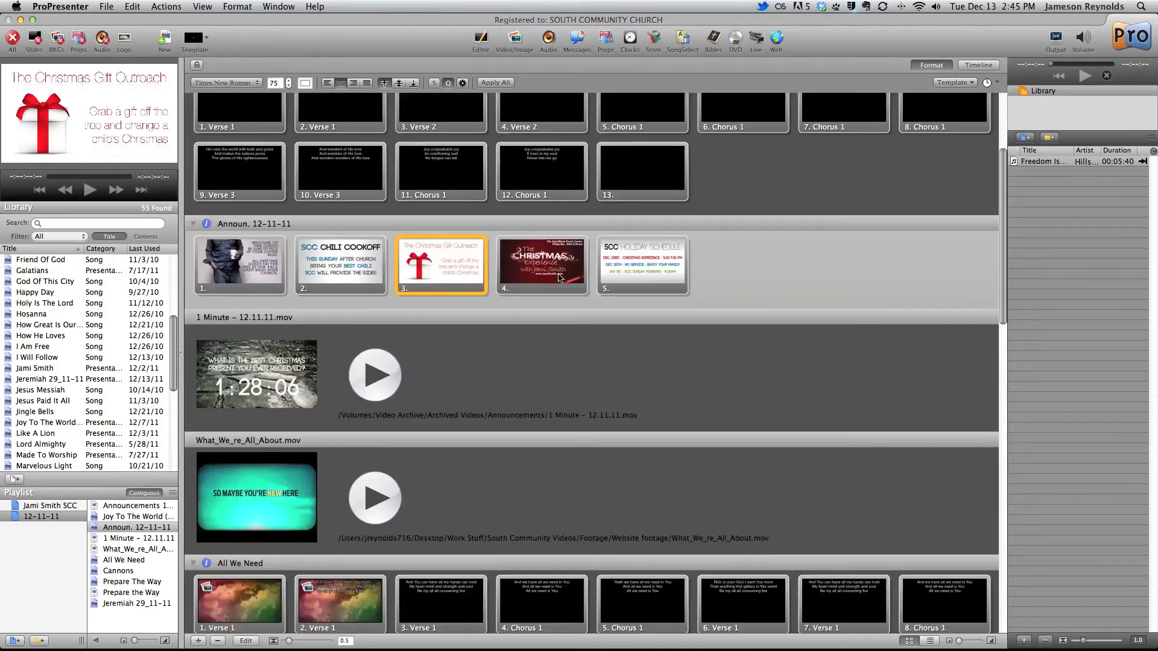
scroll(558, 276, "down", 5)
scroll(561, 273, "down", 10)
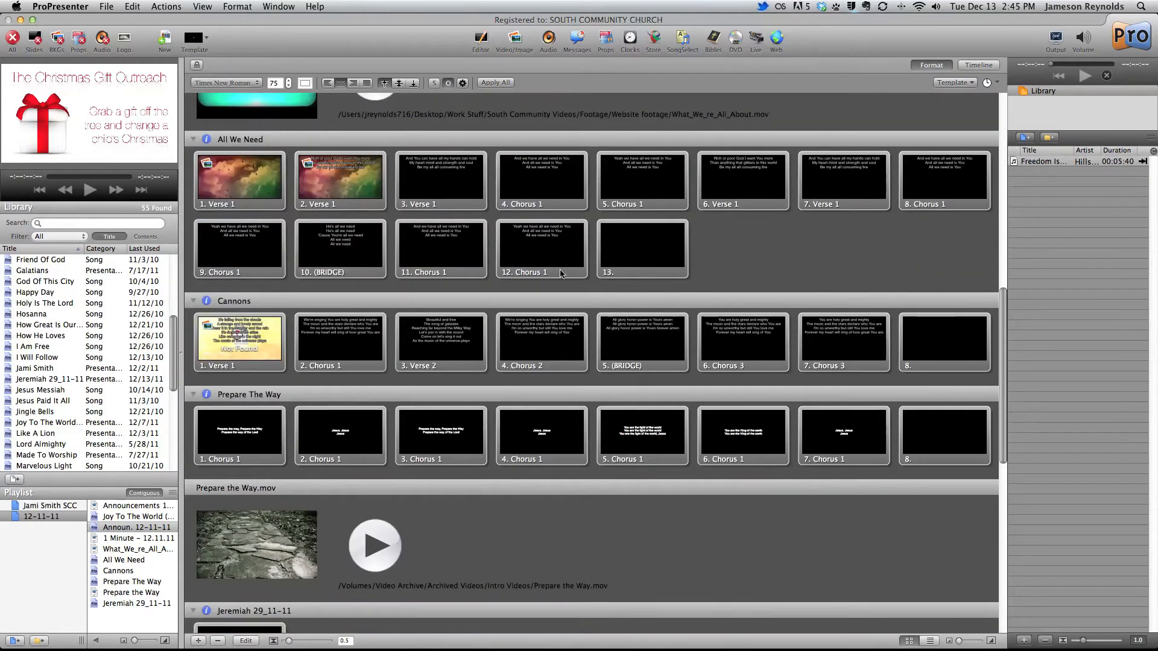
scroll(560, 274, "down", 5)
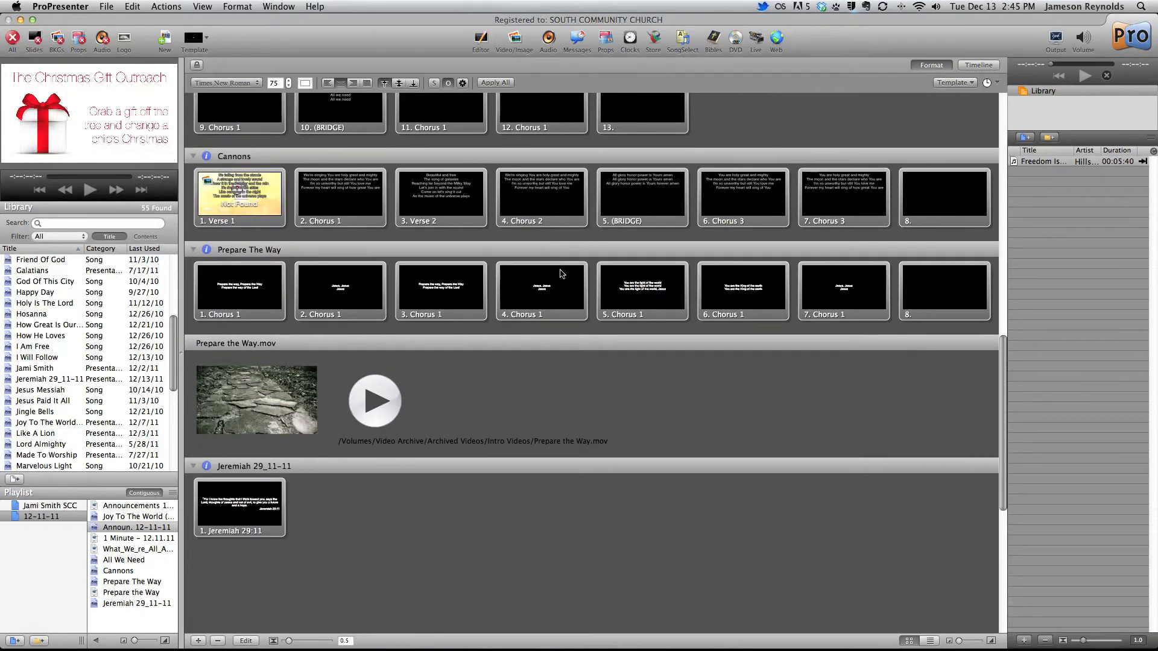
scroll(560, 273, "up", 18)
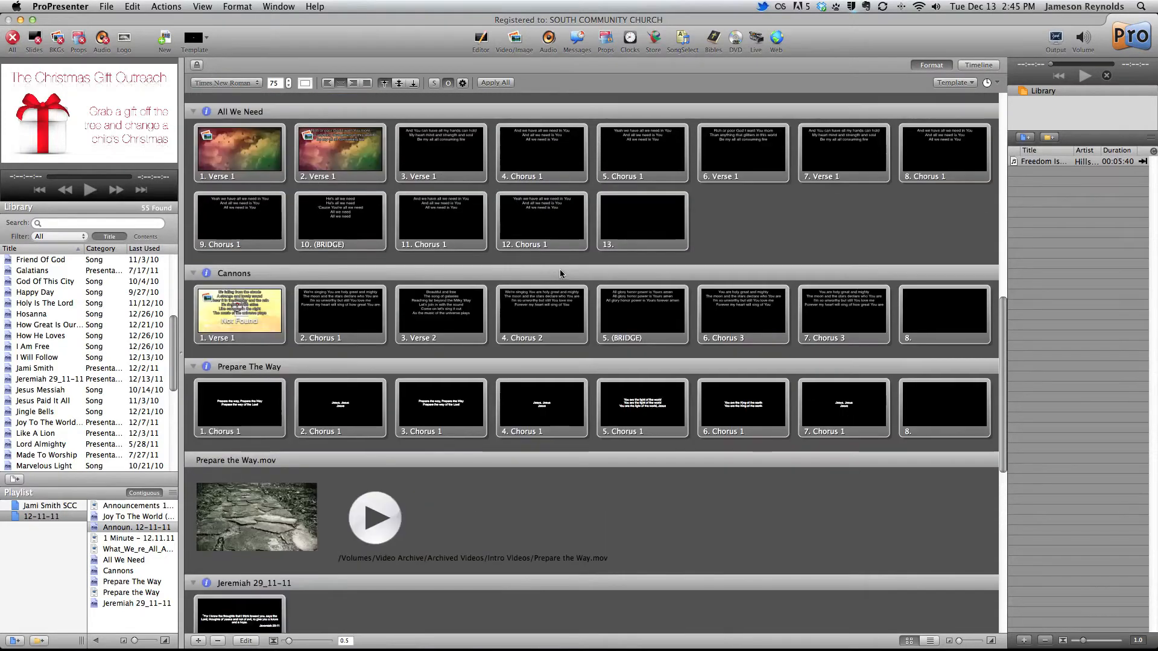
scroll(560, 274, "up", 9)
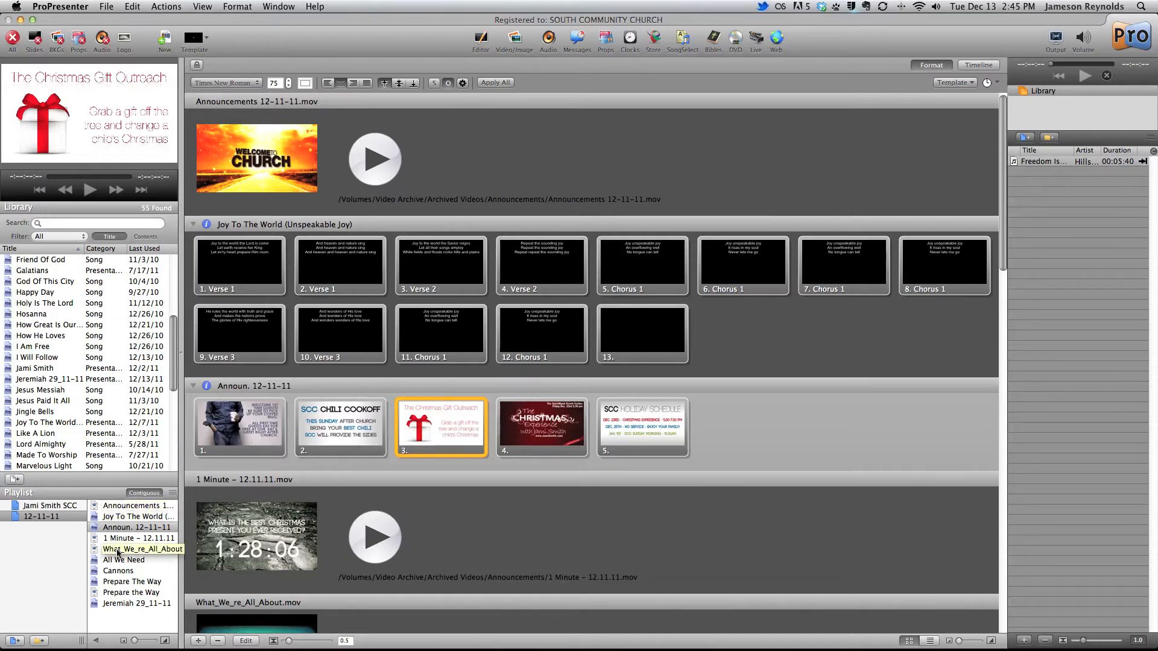
Step: Review the playlist items in turn: the announcements video, Joy To The World, Announ. 12-11-11, the 1 Minute and What_We_re_All_About videos, and Cannons
left_click(144, 506)
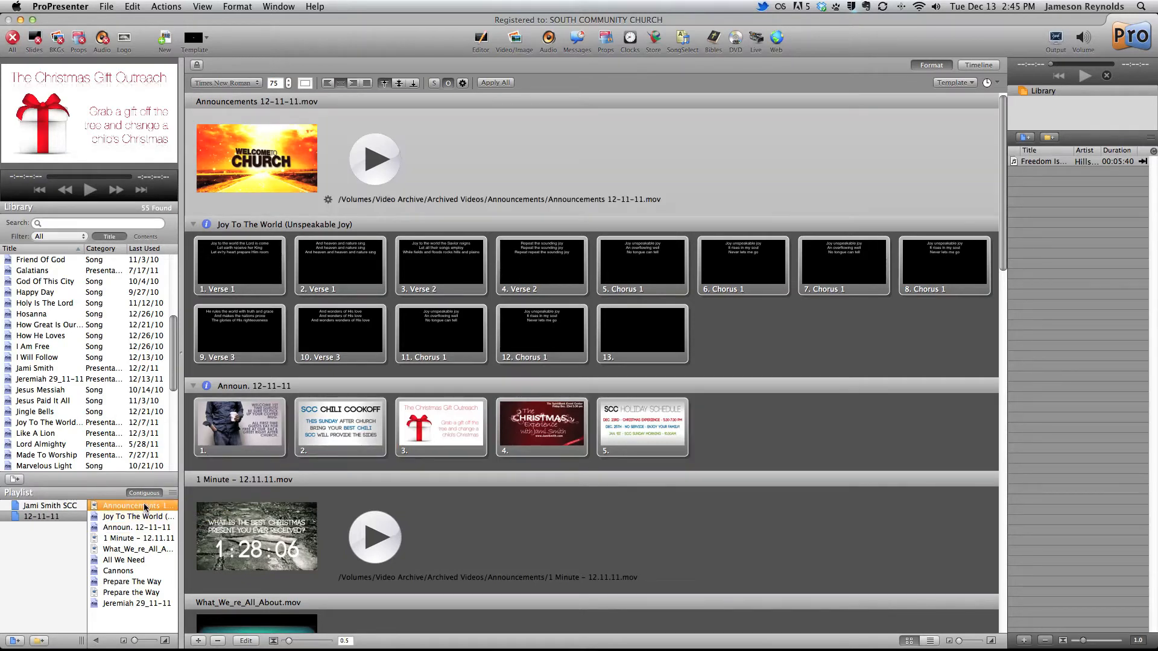
left_click(124, 518)
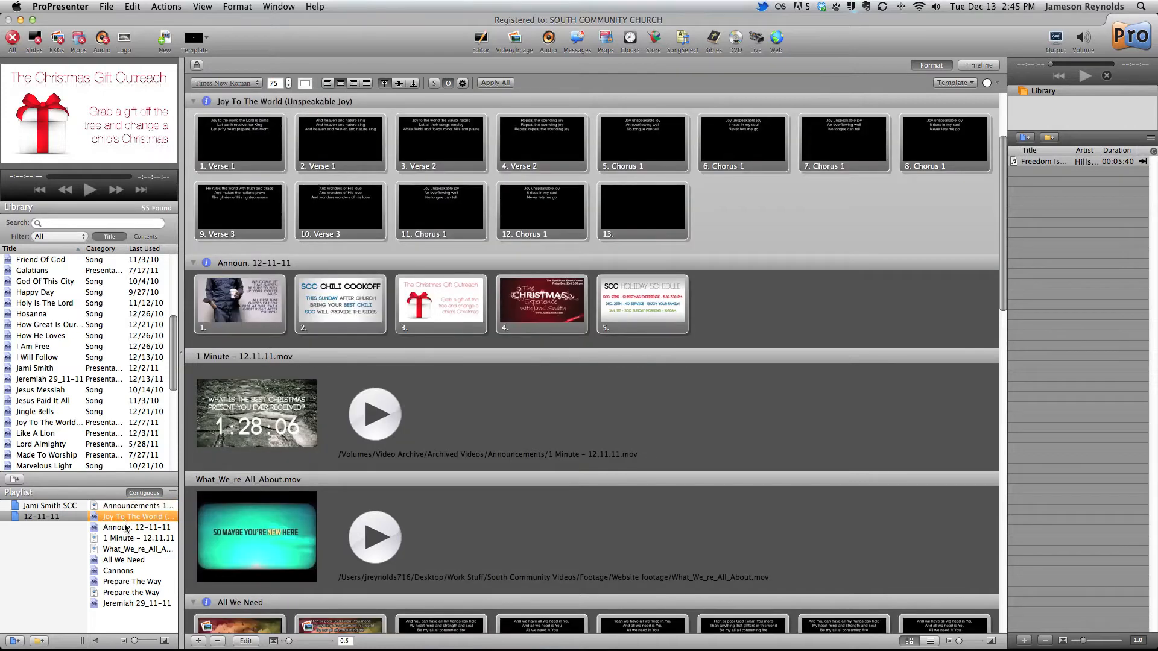
left_click(126, 528)
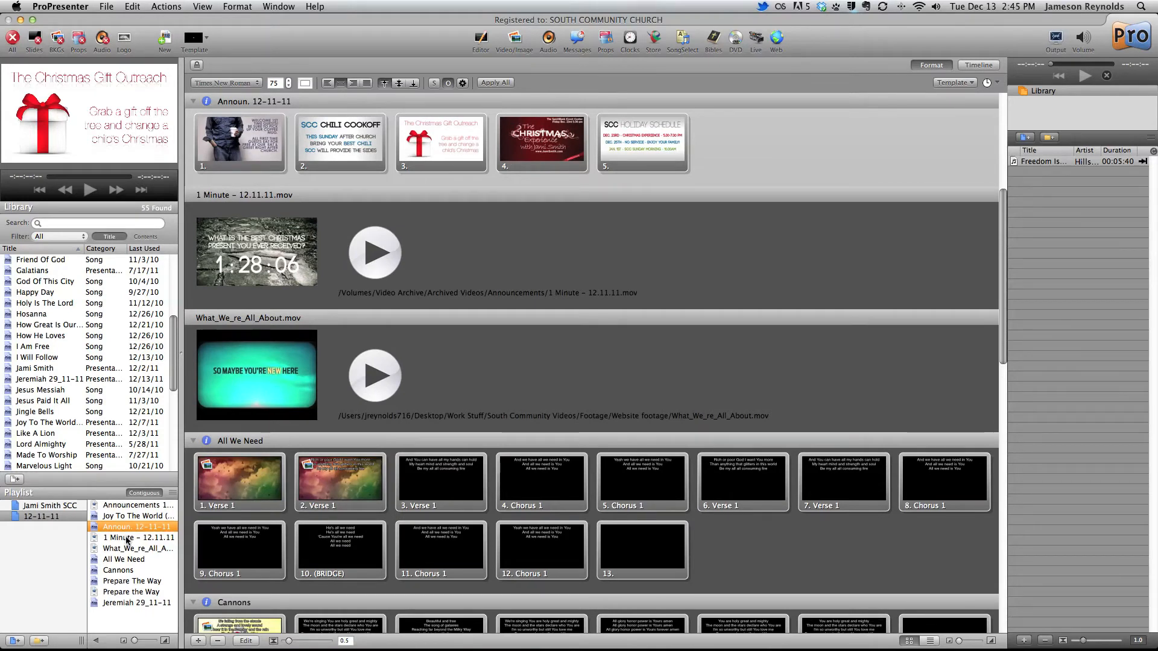
left_click(126, 538)
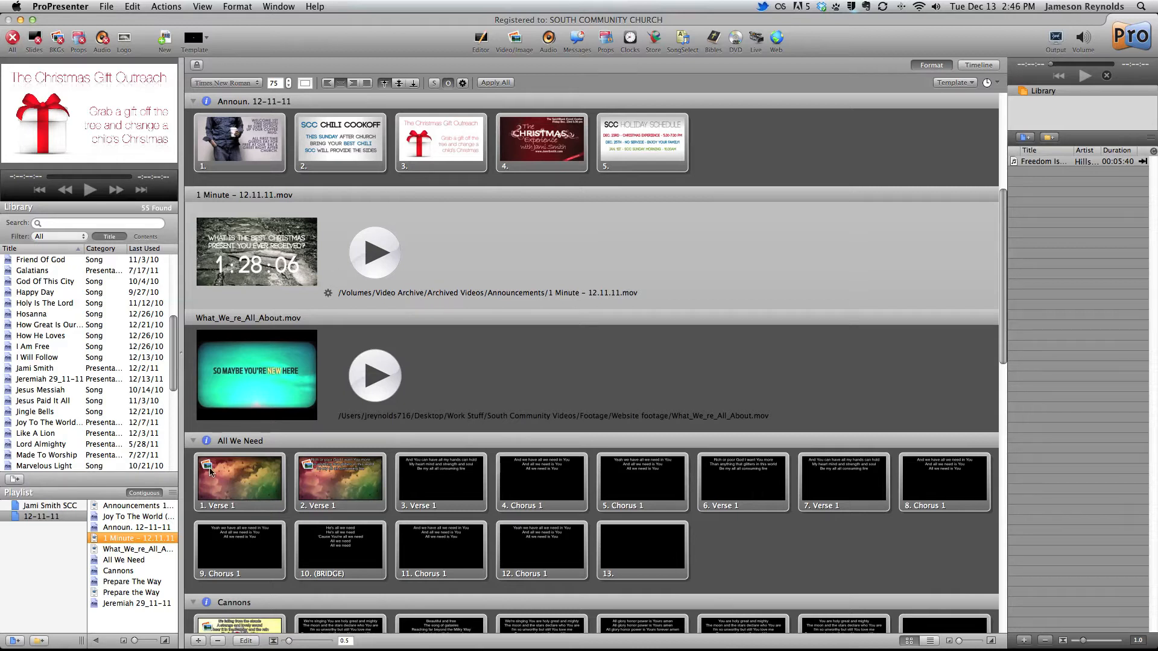
left_click(147, 550)
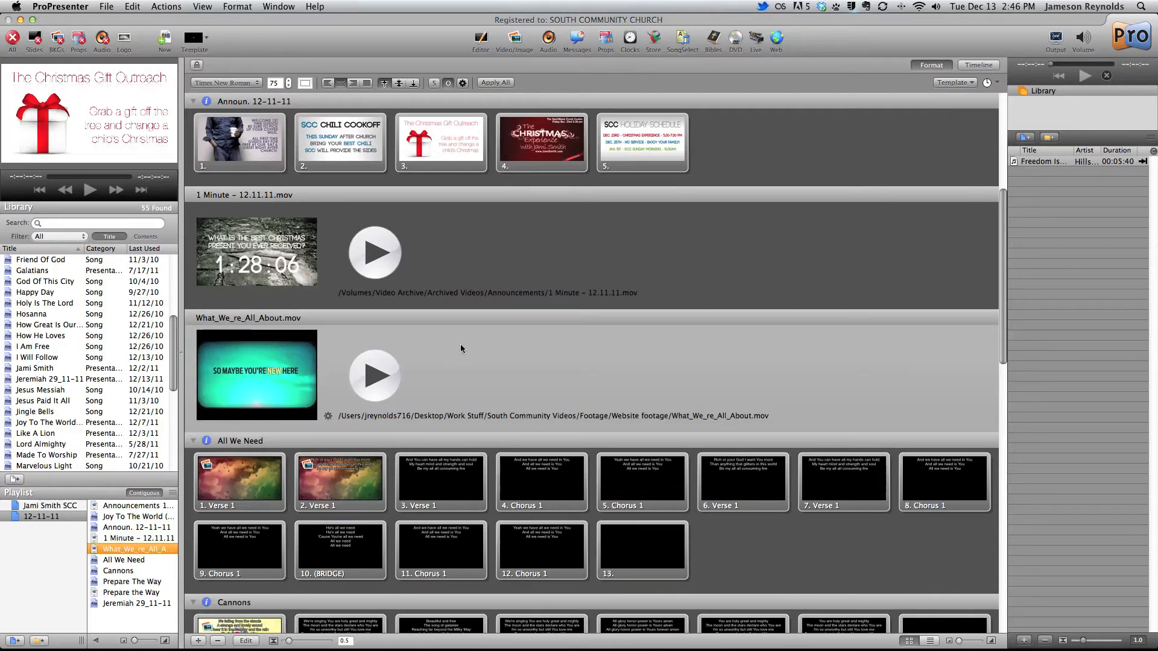
scroll(468, 353, "down", 3)
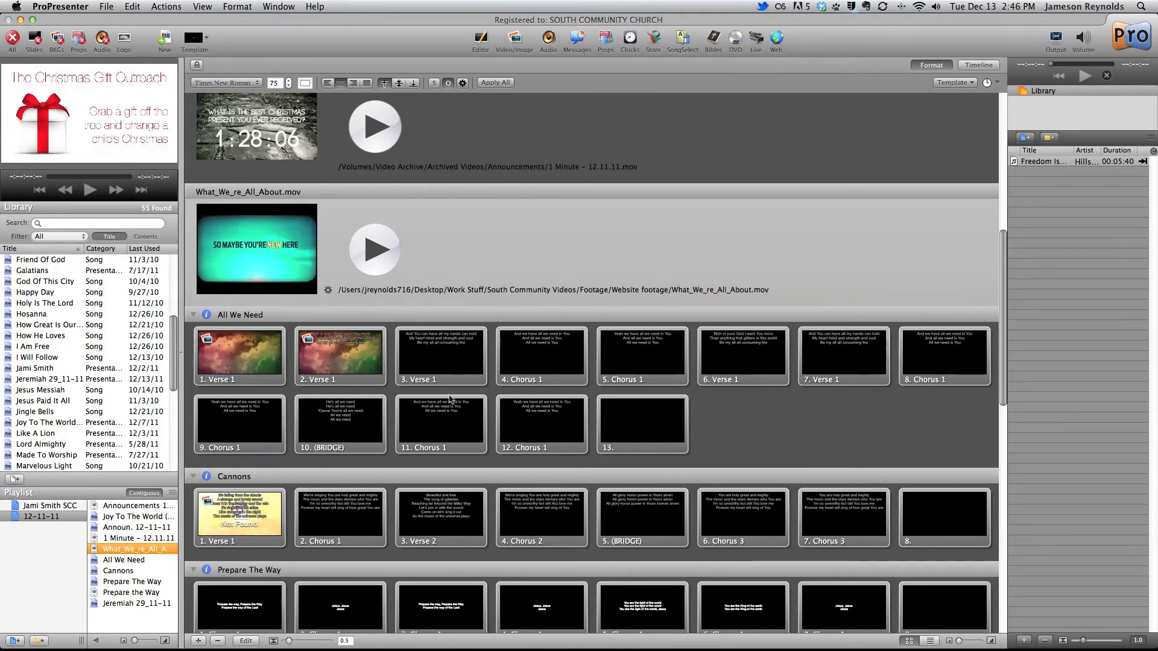
left_click(155, 529)
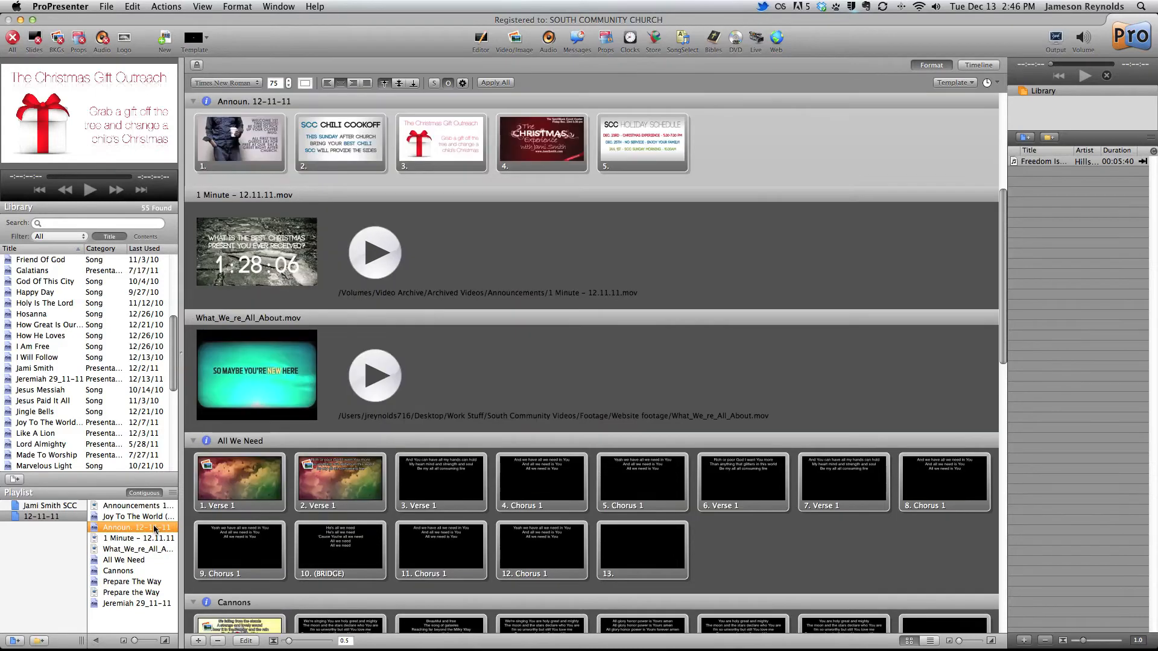
left_click(116, 560)
left_click(120, 569)
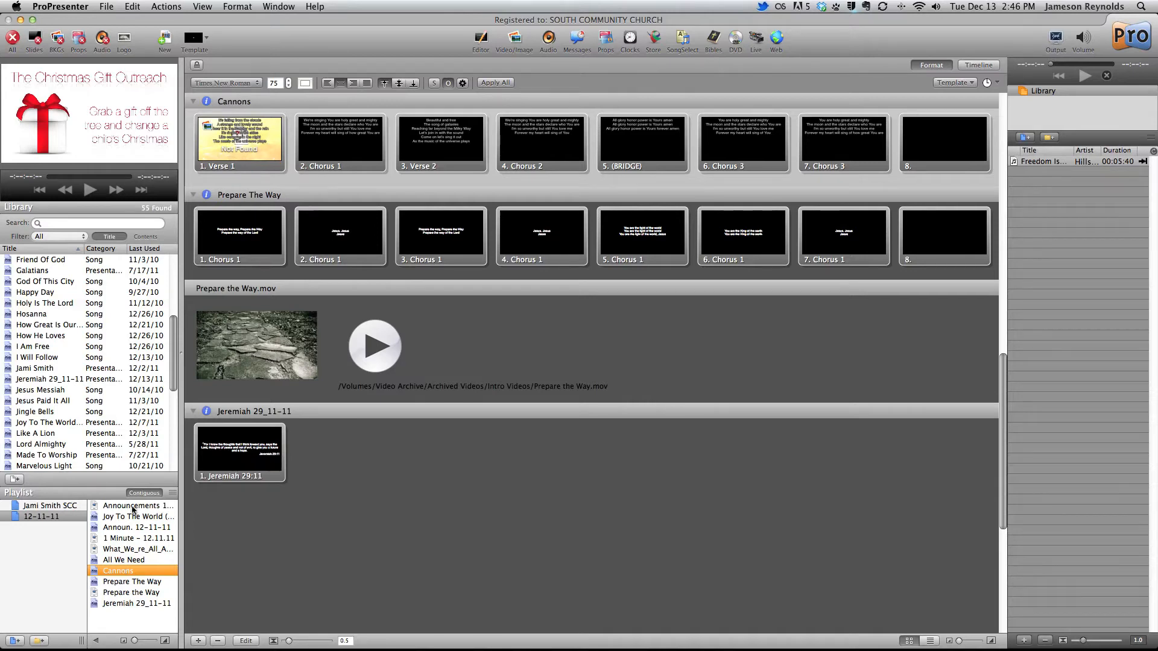
Step: Show the logo on the output, clear all output, and show the logo again
left_click(128, 43)
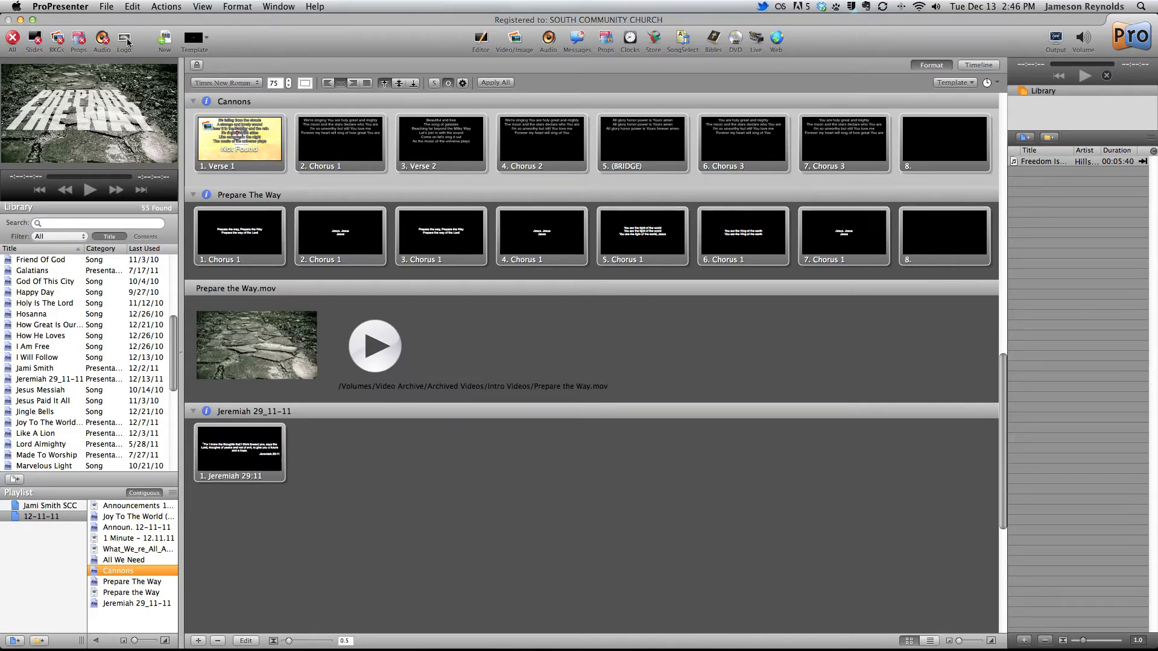
left_click(12, 38)
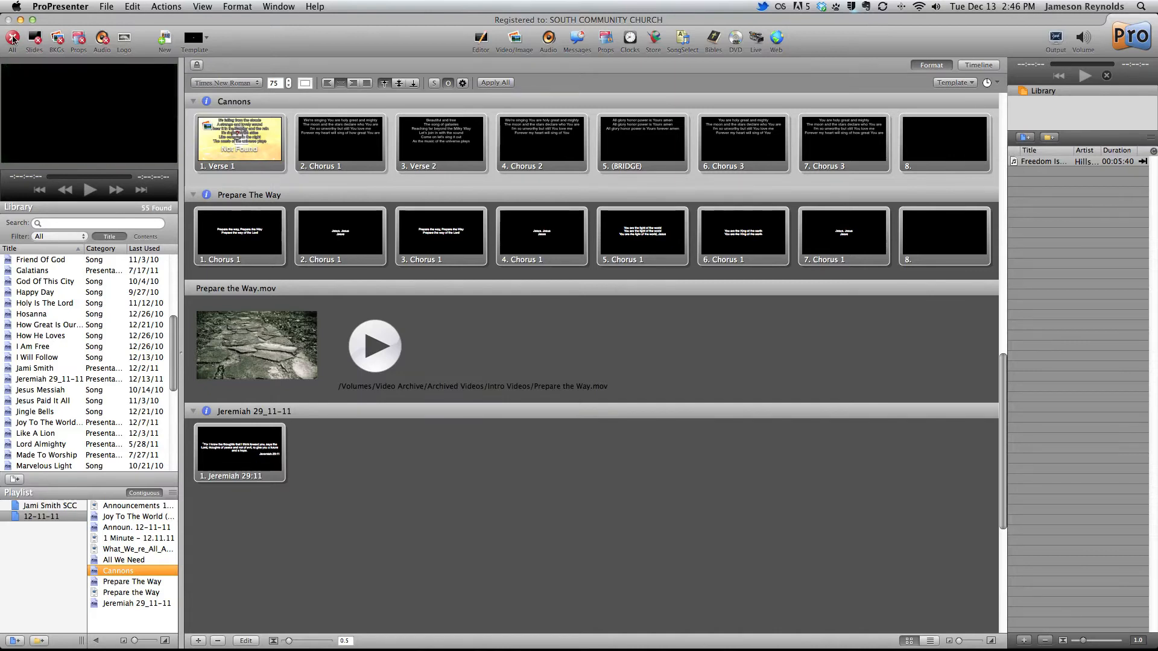
left_click(125, 39)
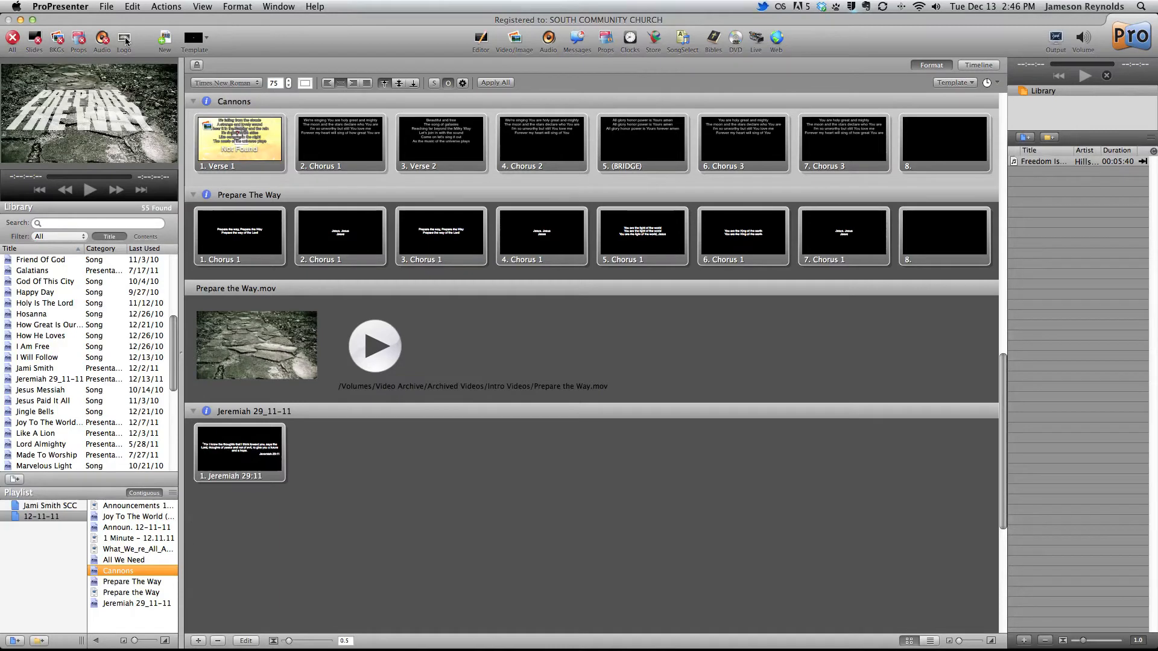
Step: Examine the Prepare The Way song and video and the Jeremiah 29_11-11 slide, and return to the announcements video
left_click(156, 583)
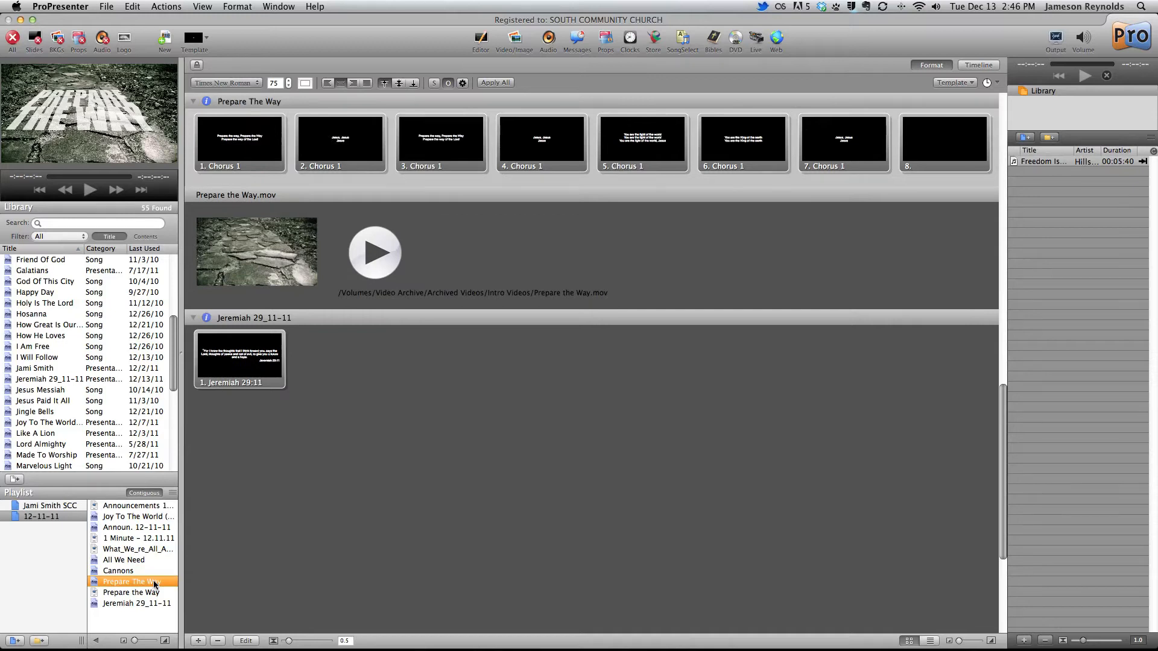
left_click(140, 602)
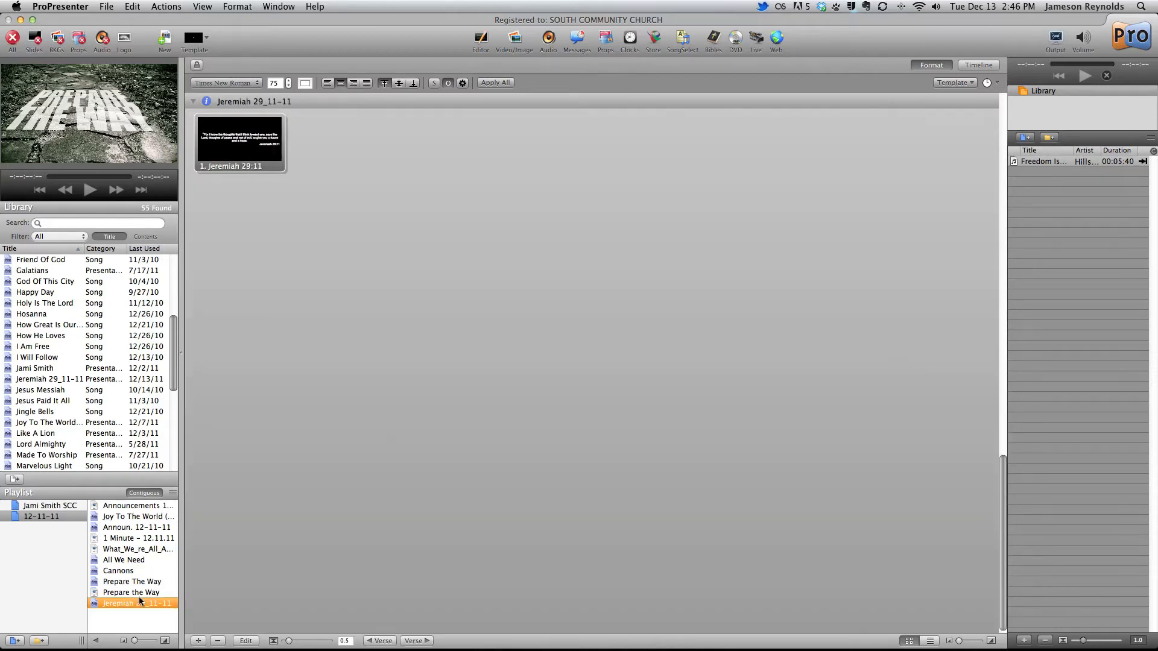
left_click(138, 594)
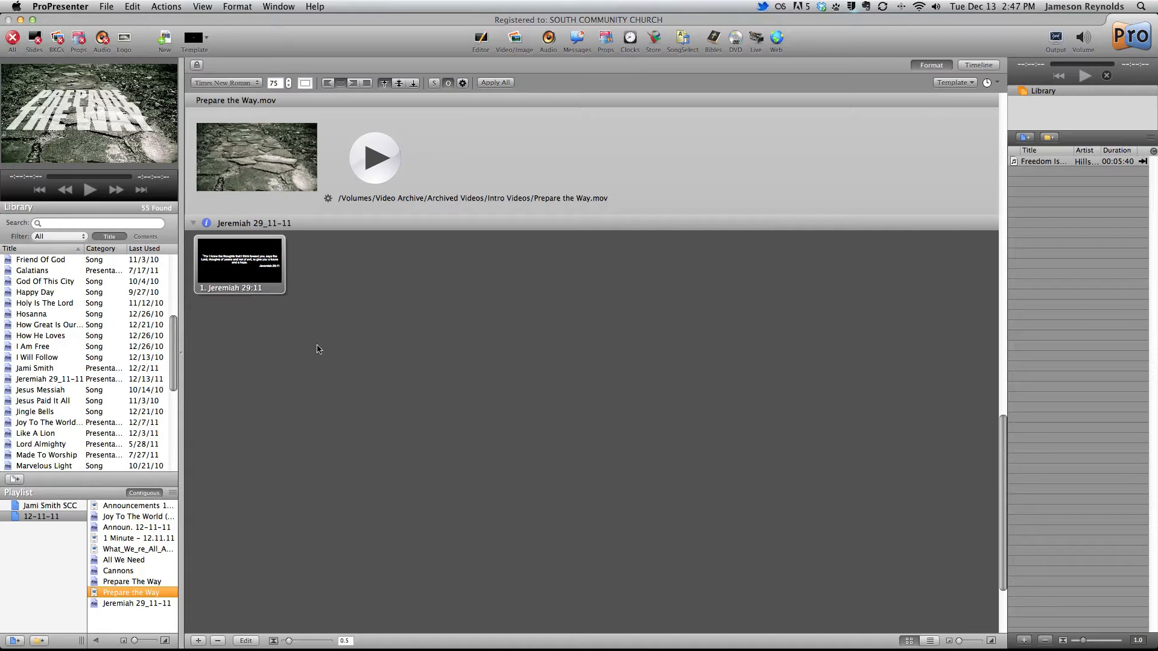
left_click(130, 604)
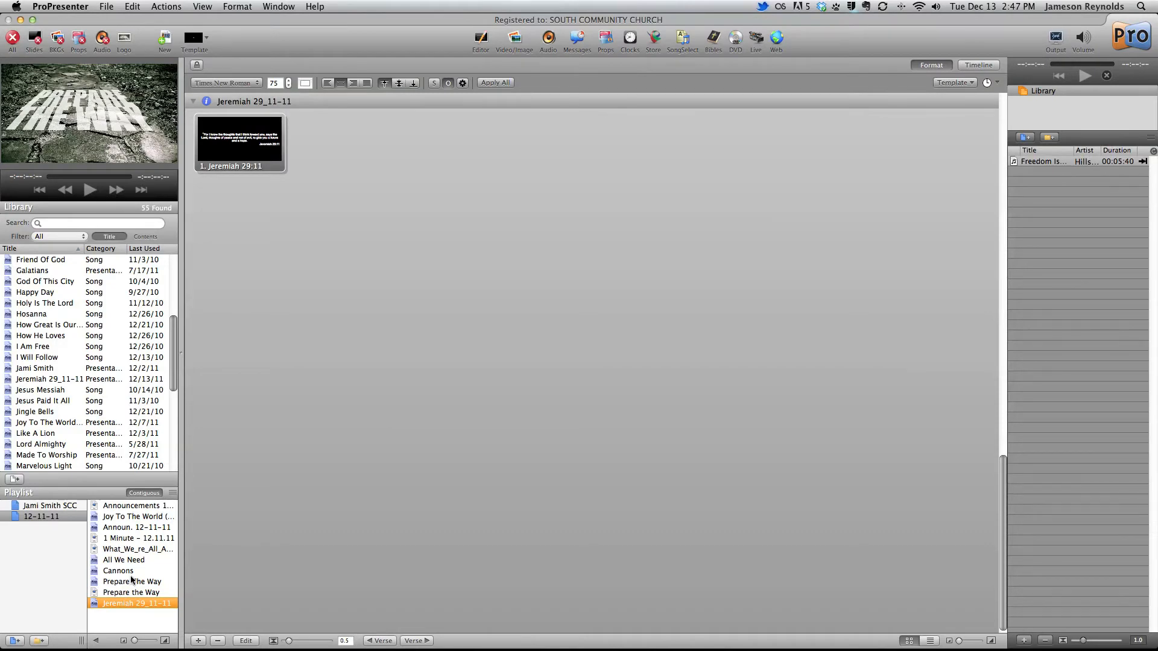
left_click(155, 508)
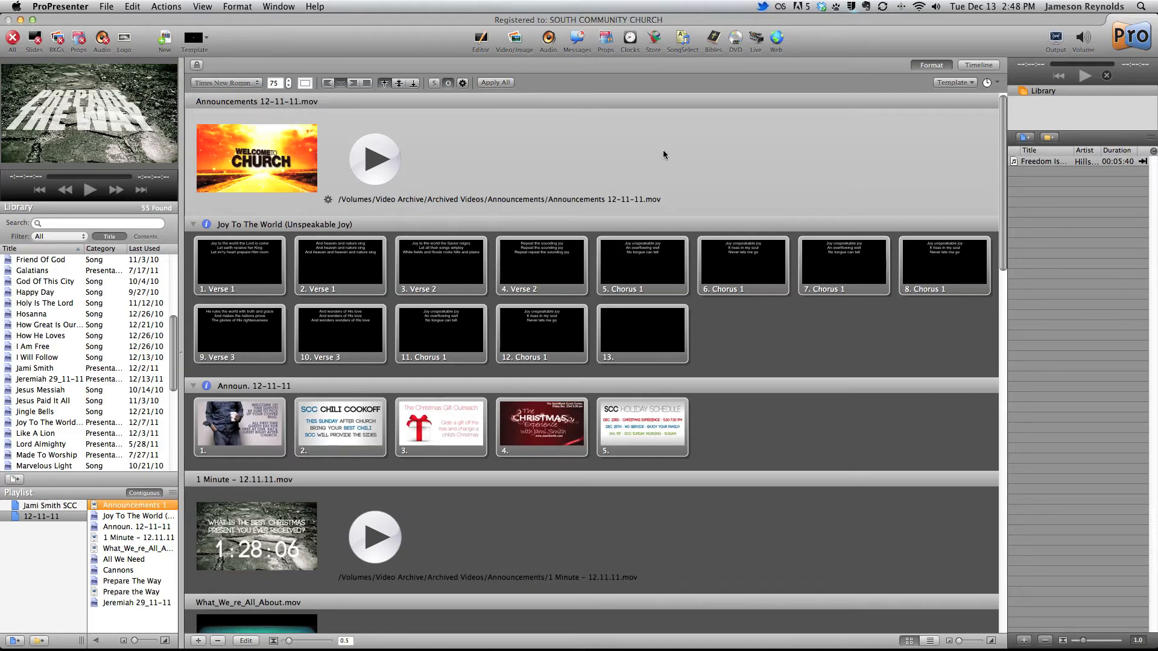
Step: Open the Video/Image Bin, check the Backgrounds collection, and return to the Foregrounds collection
left_click(520, 43)
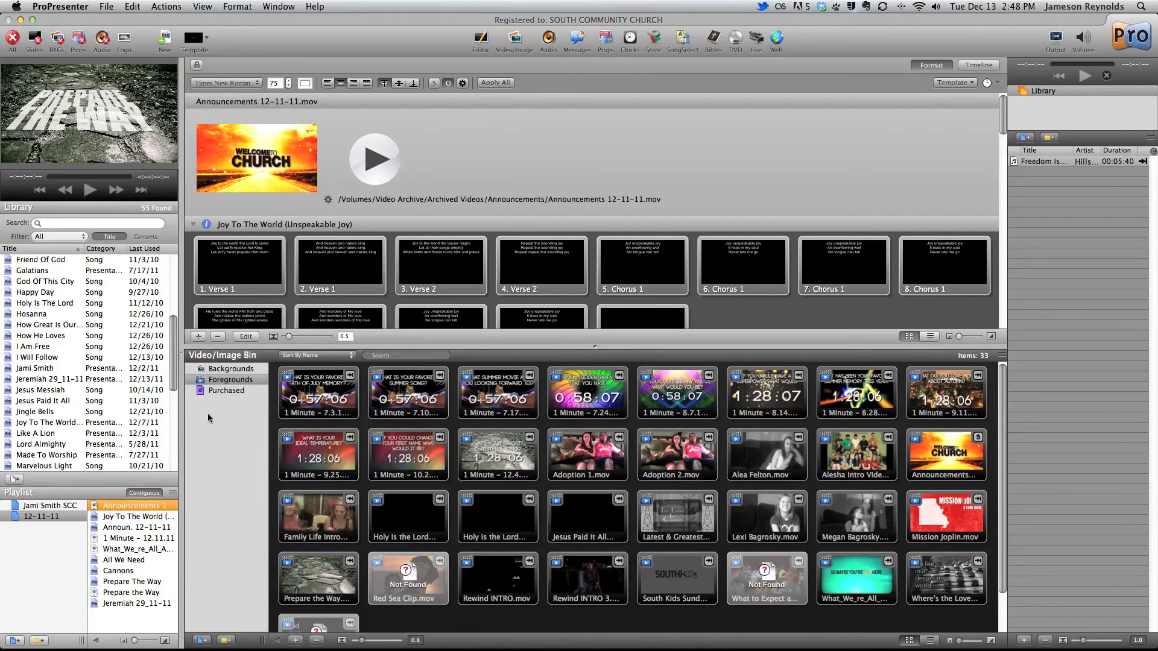
left_click(241, 369)
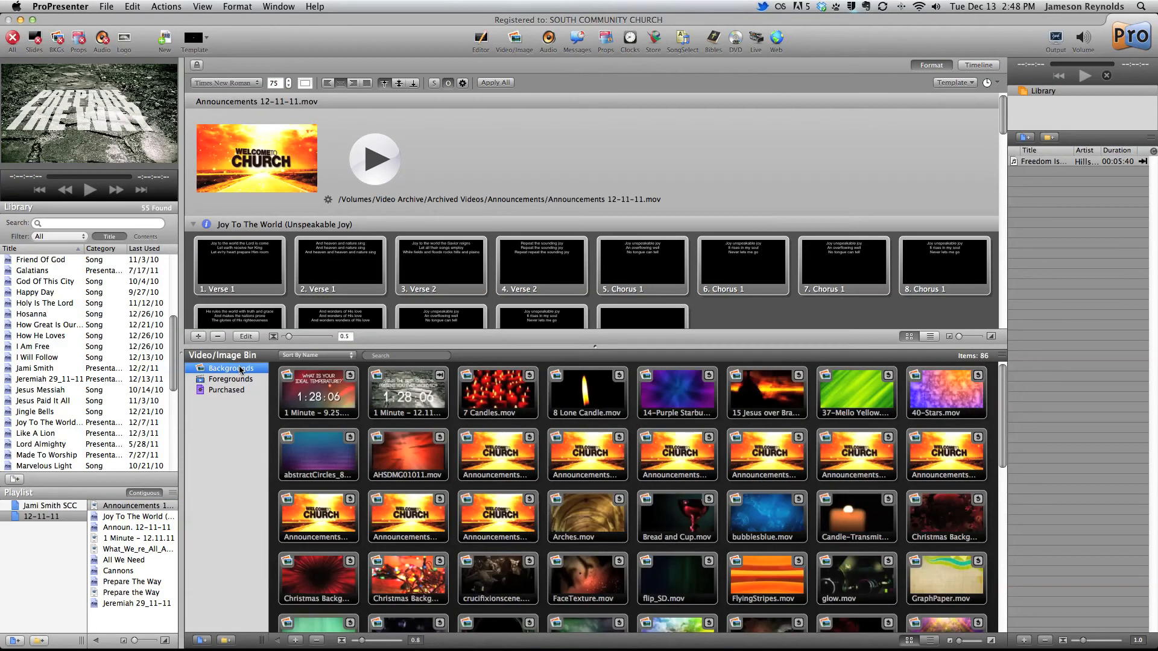
left_click(238, 383)
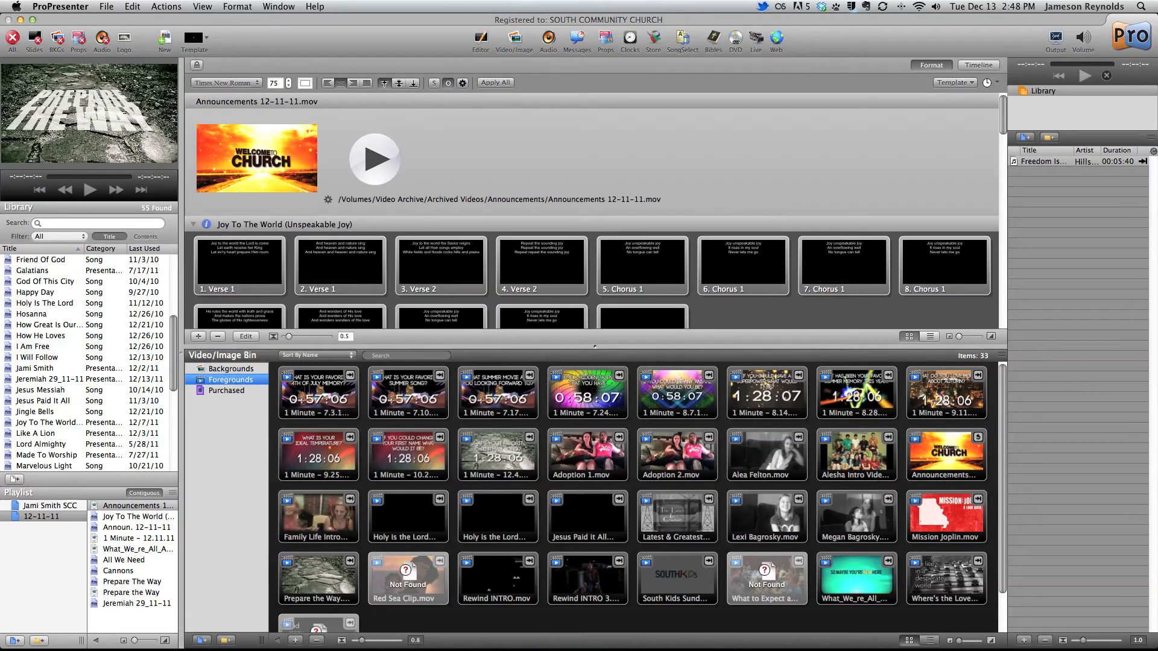
Step: Import The Christmas Experience with Jami Smith video from the Misc Videos folder in Archived Videos into the Foregrounds collection
left_click(112, 6)
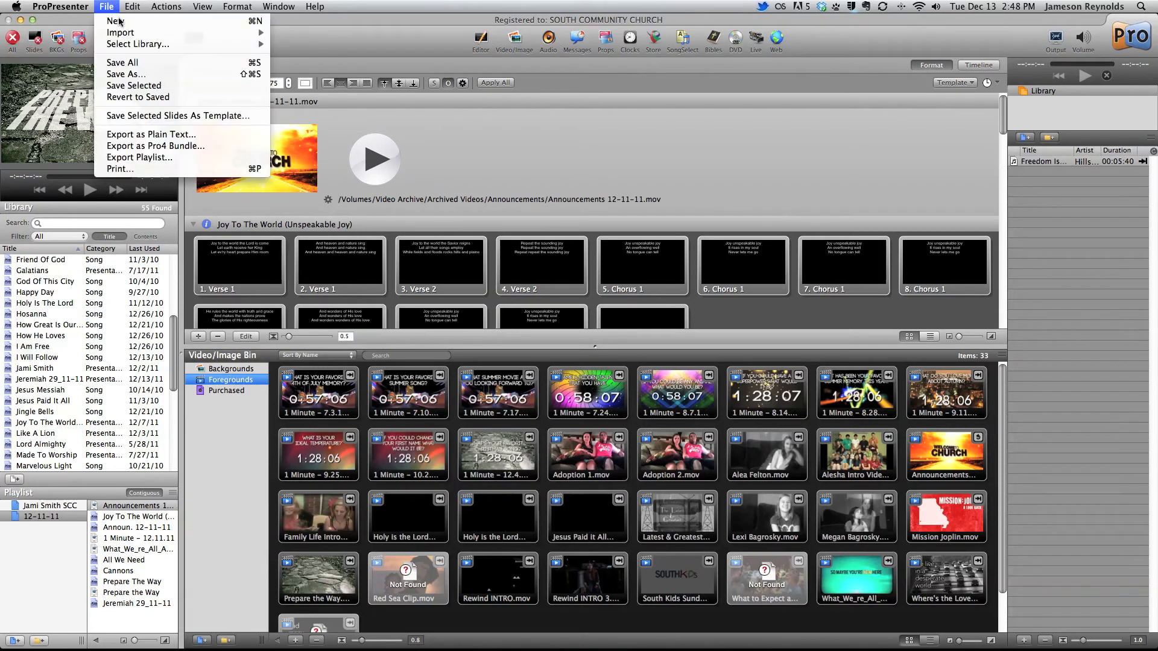
mouse_move(122, 32)
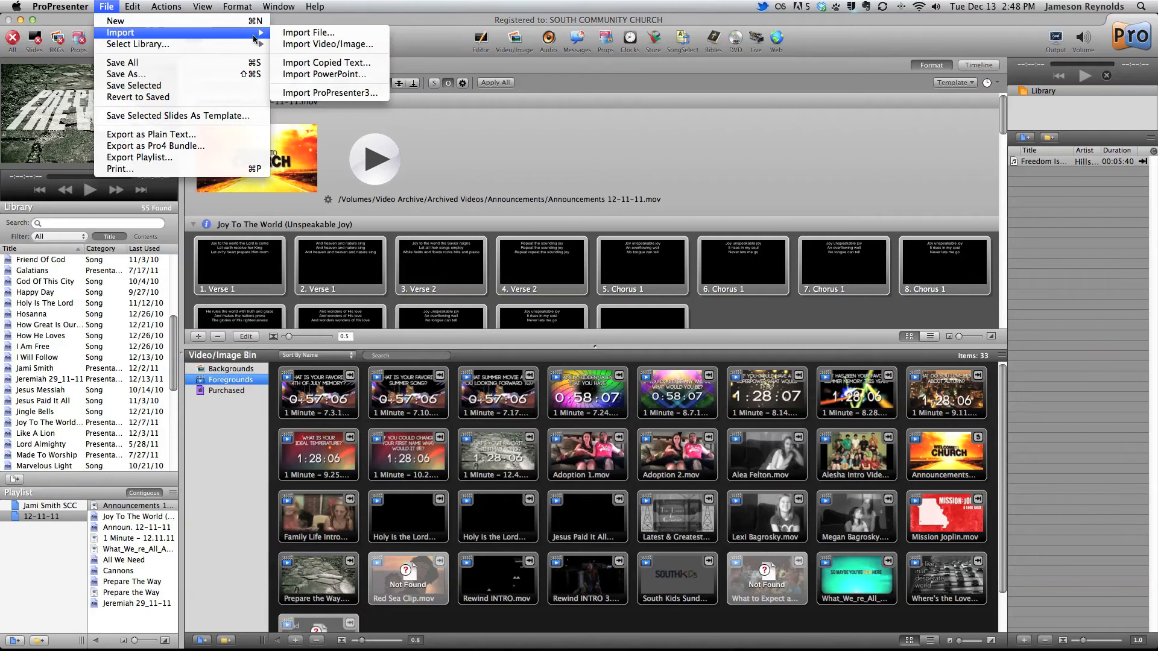
left_click(327, 44)
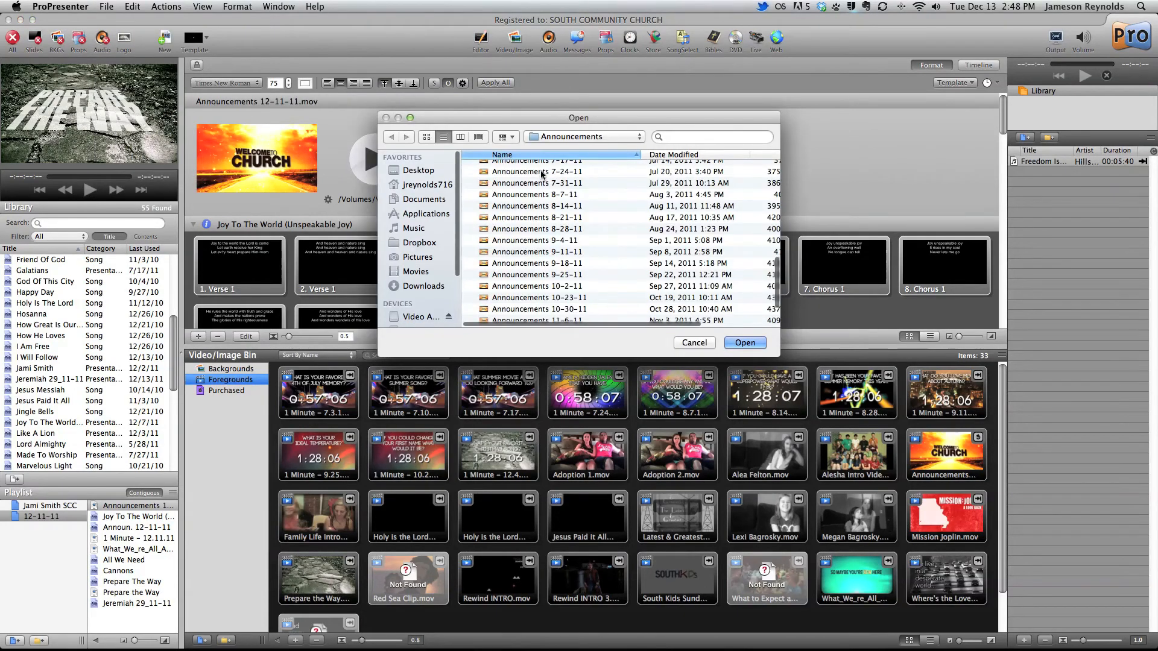
left_click(561, 137)
left_click(561, 151)
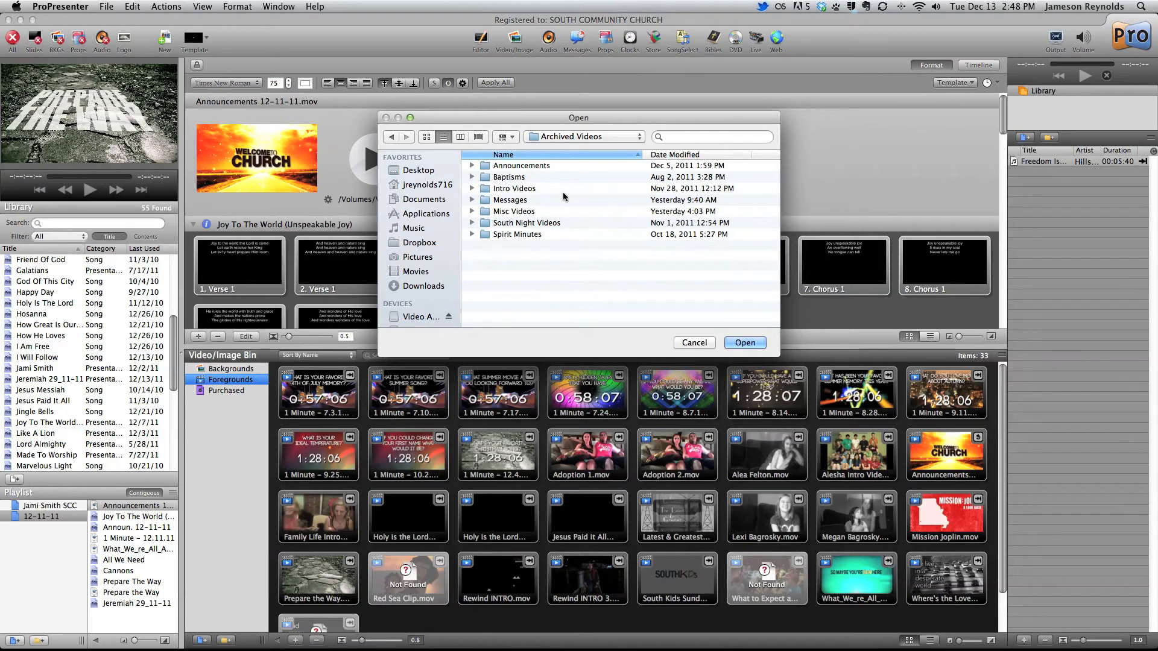
double_click(533, 213)
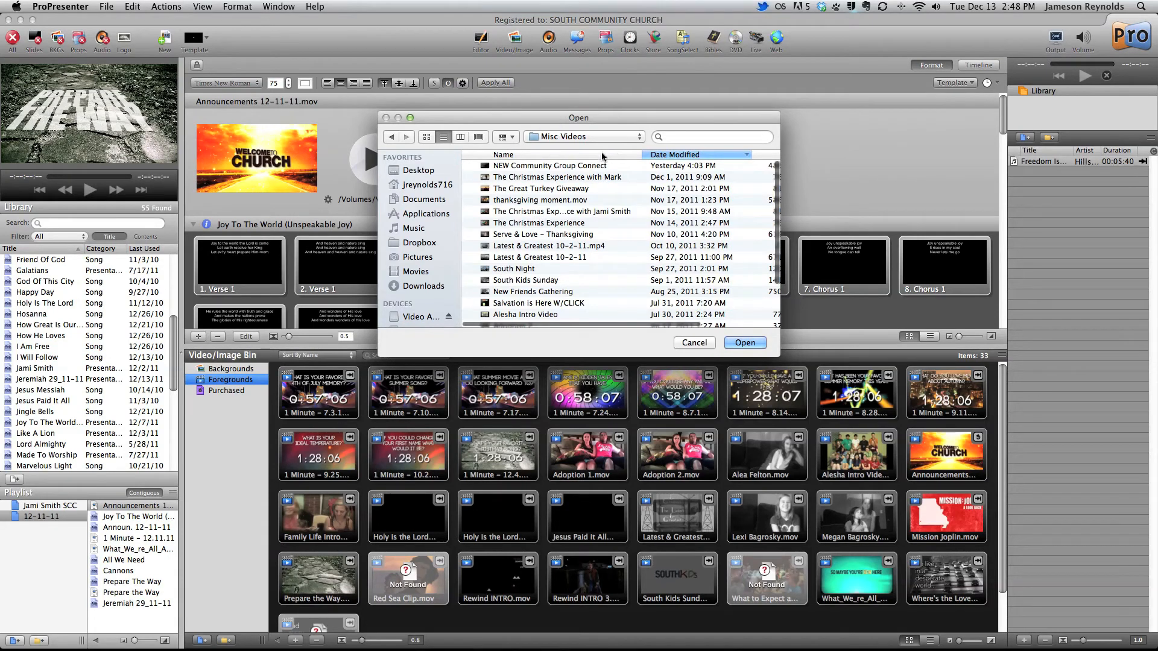
left_click(589, 211)
left_click(744, 342)
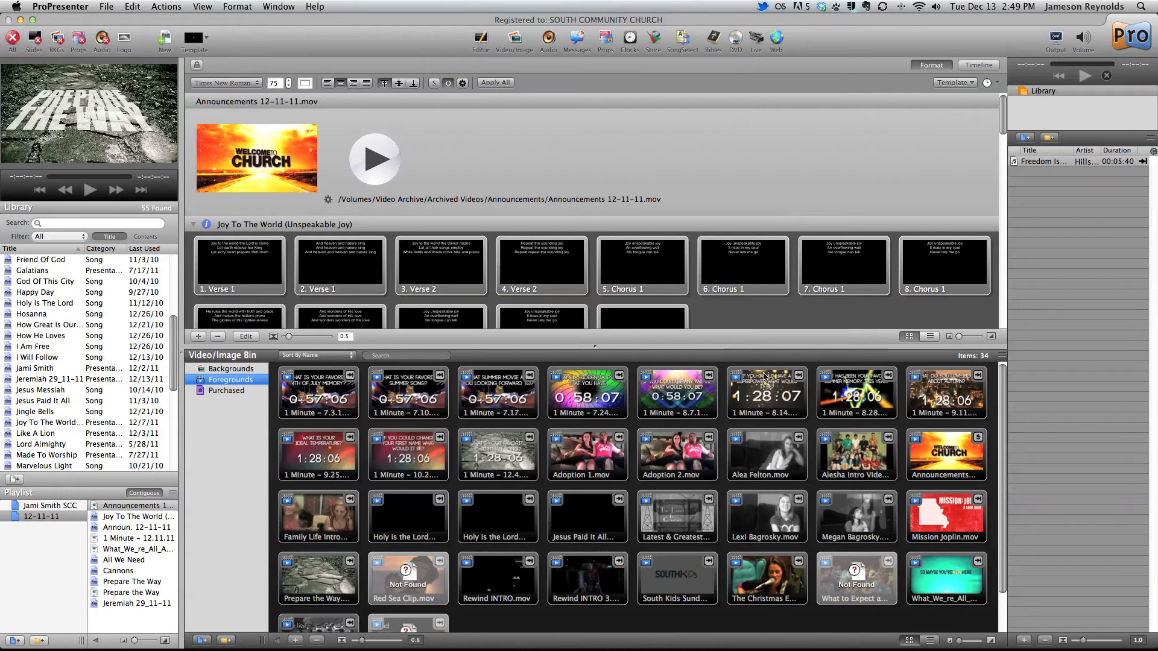
Step: Play the imported Christmas Experience video from the Foregrounds collection on the output
scroll(523, 508, "down", 1)
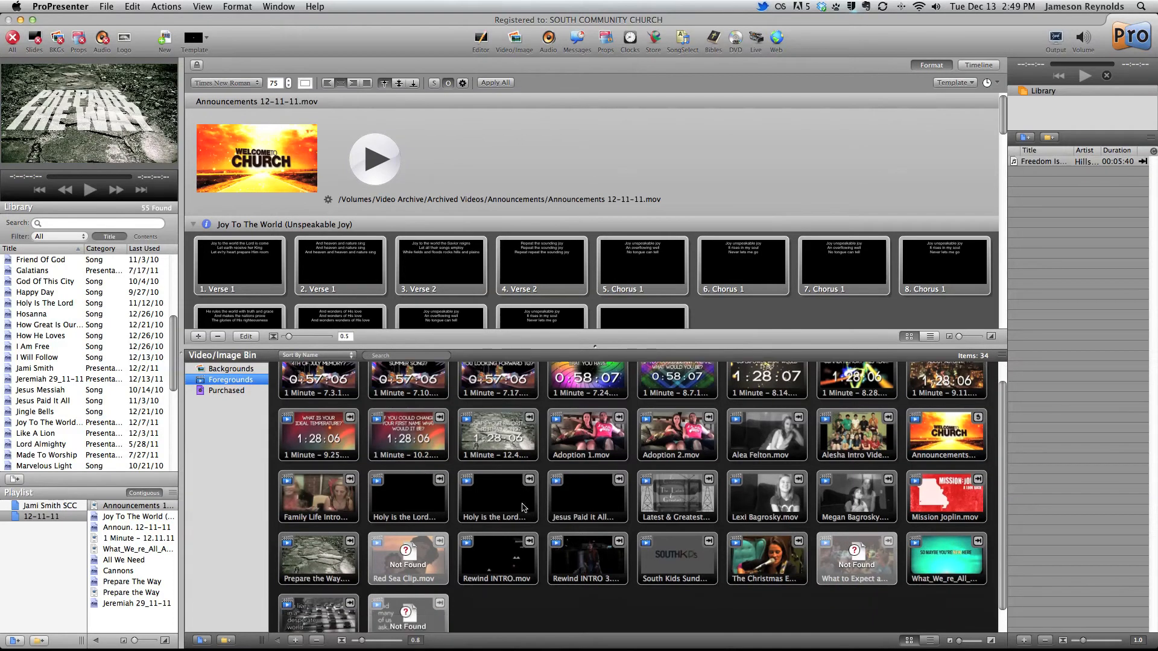
left_click(782, 566)
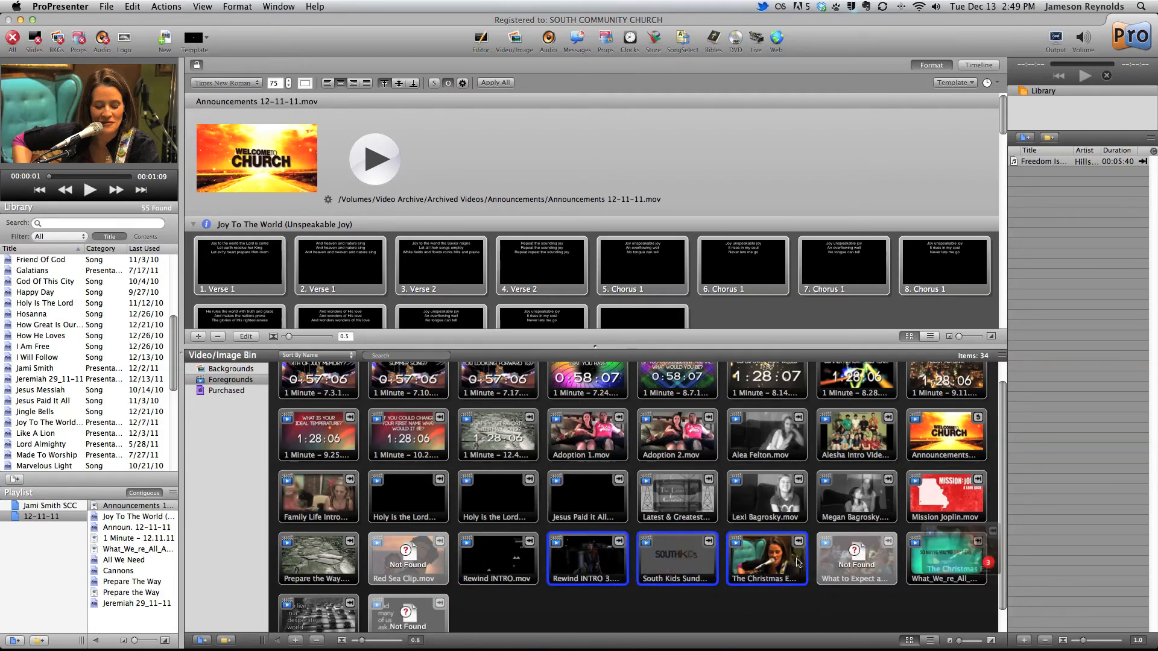
left_click(776, 570)
left_click(711, 572, "super")
left_click(844, 526)
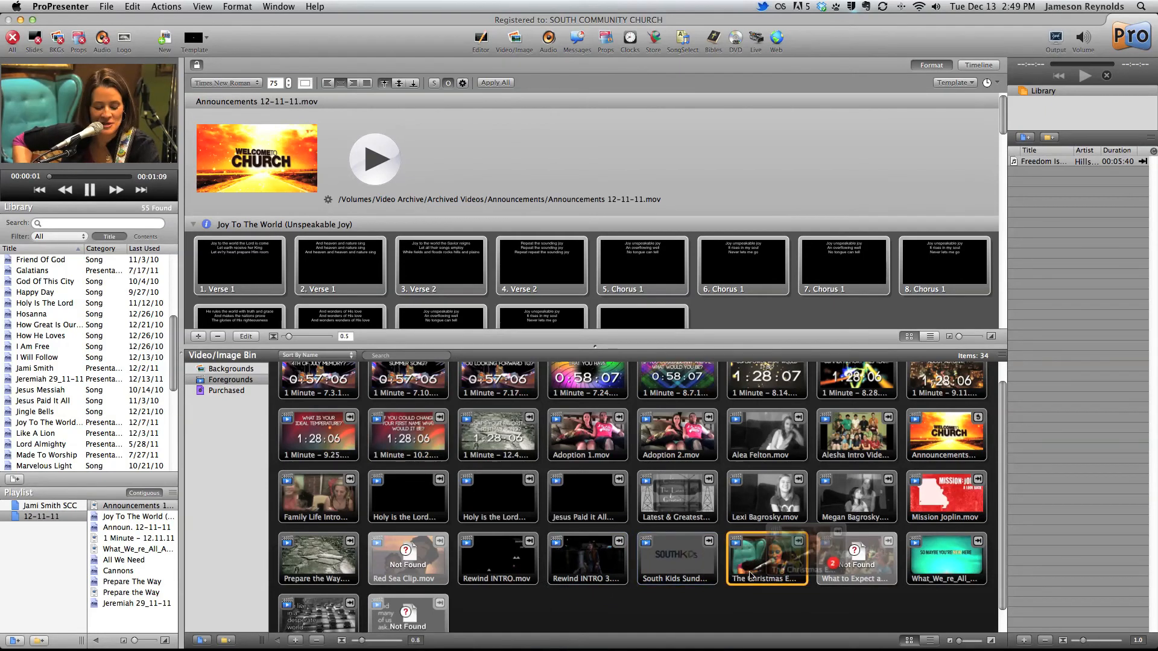
left_click(756, 566)
Step: Add the Christmas Experience video to the 12-11-11 playlist between Announ. 12-11-11 and 1 Minute - 12.11.11, and replay it from the bin
left_click_drag(756, 566, 168, 538)
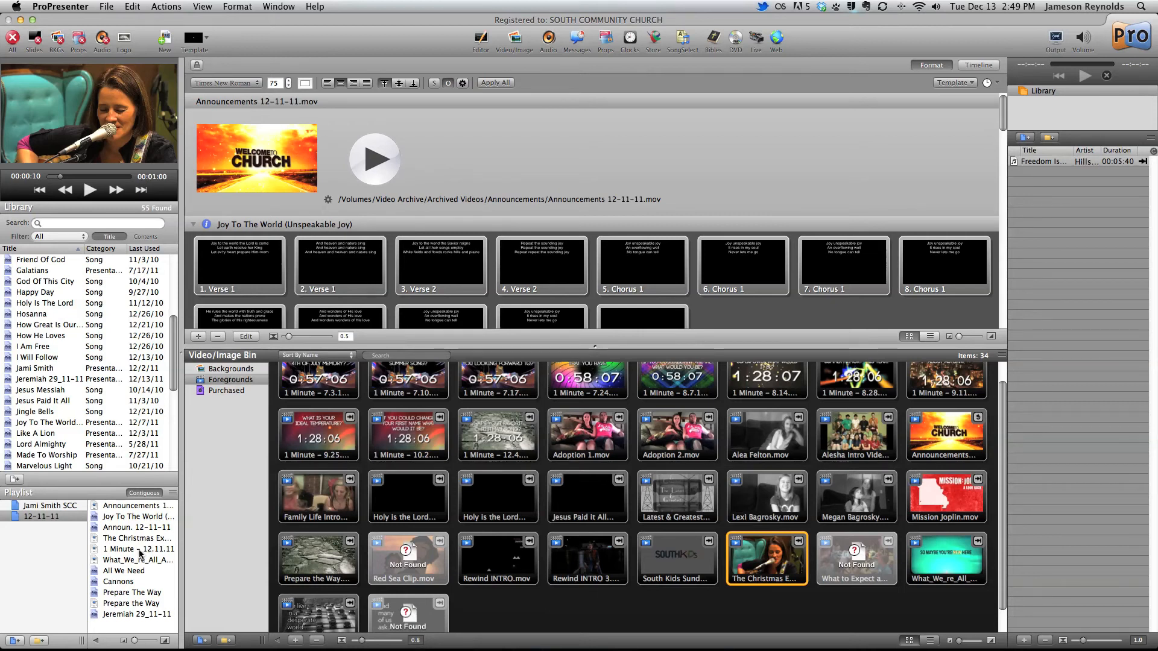
left_click(757, 564)
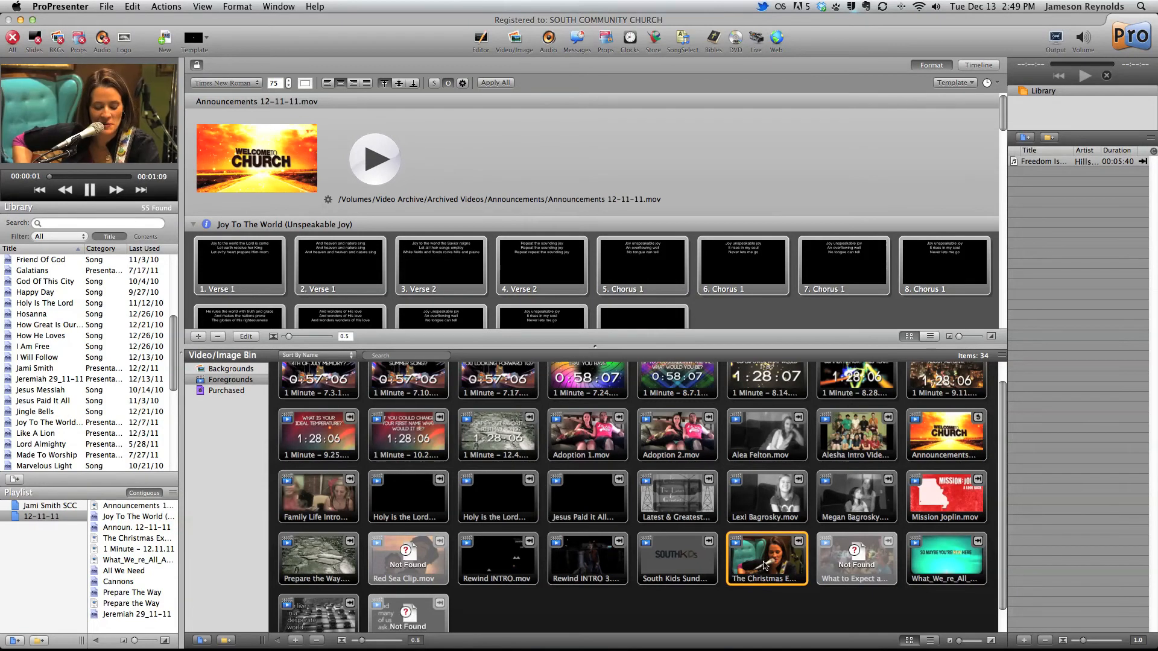
Step: Add the Christmas Experience video to the 12-11-11 playlist a second time and pause its playback
left_click_drag(761, 571, 152, 552)
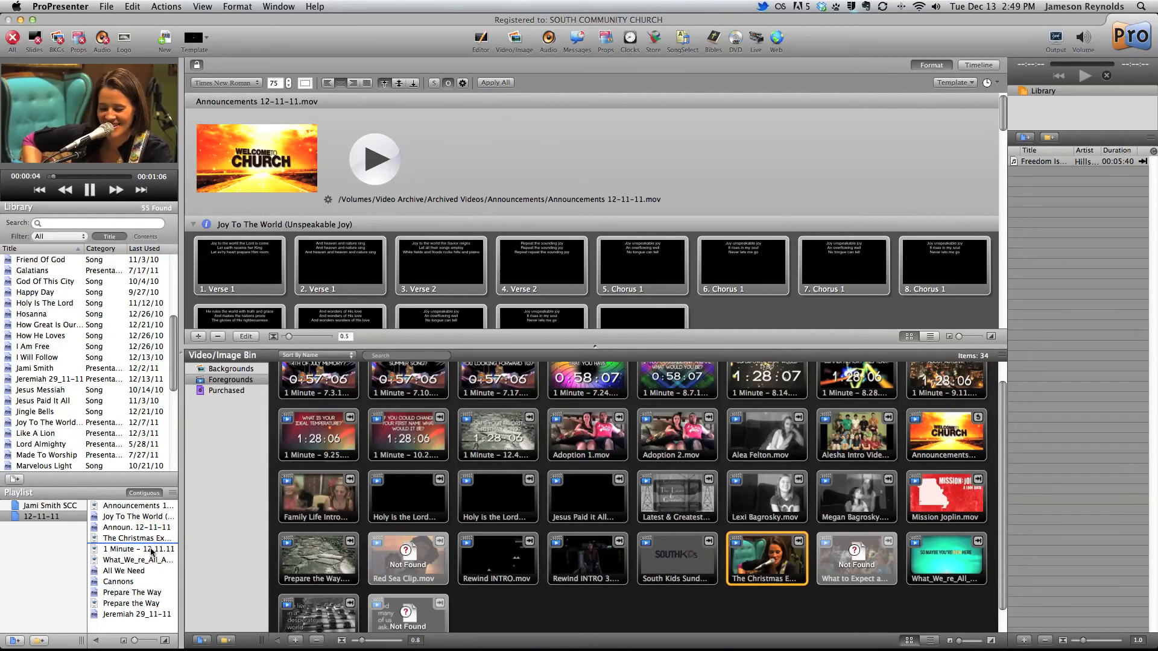
key("space")
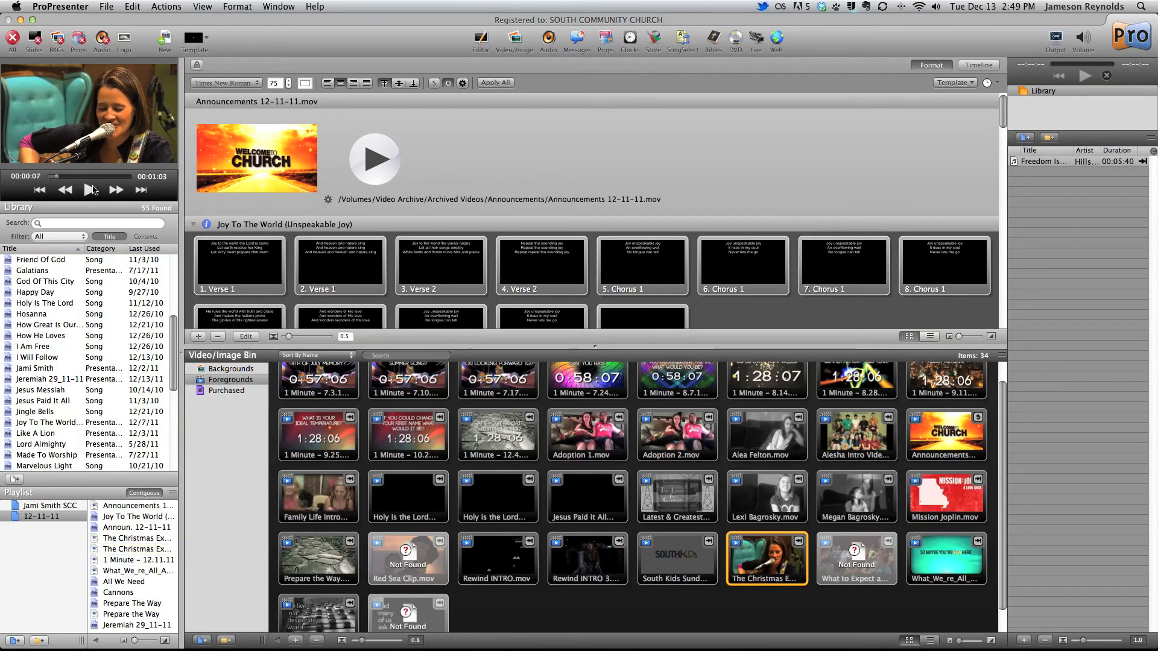
Step: Remove the duplicate Christmas Experience video from the 12-11-11 playlist
right_click(141, 551)
right_click(131, 550)
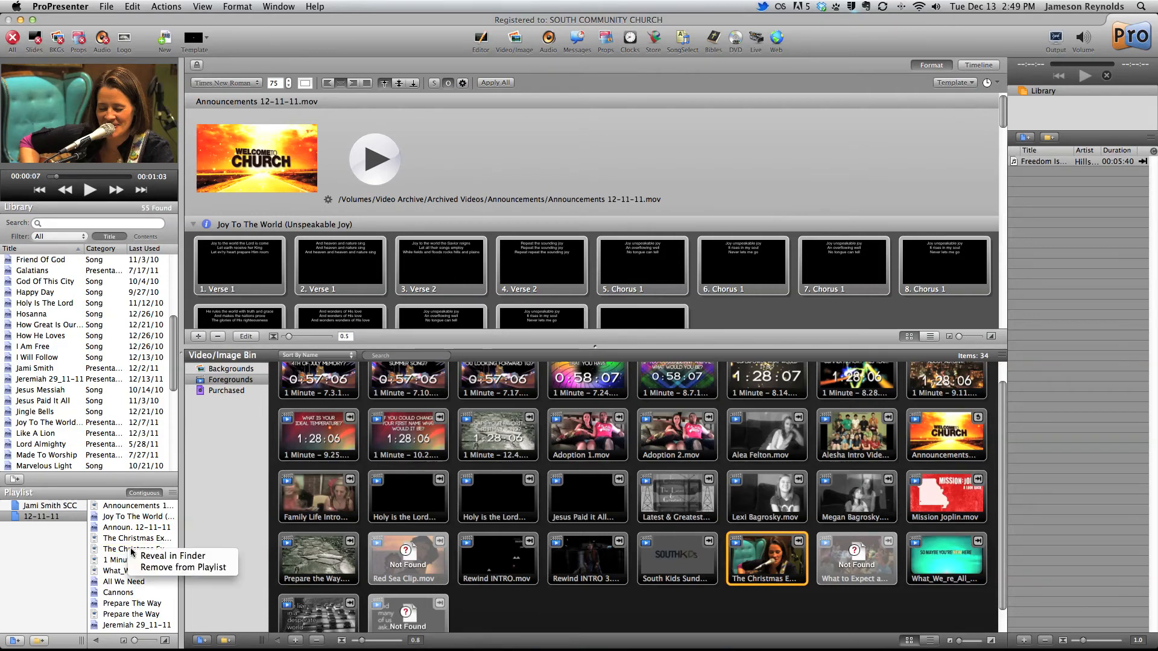
left_click(151, 568)
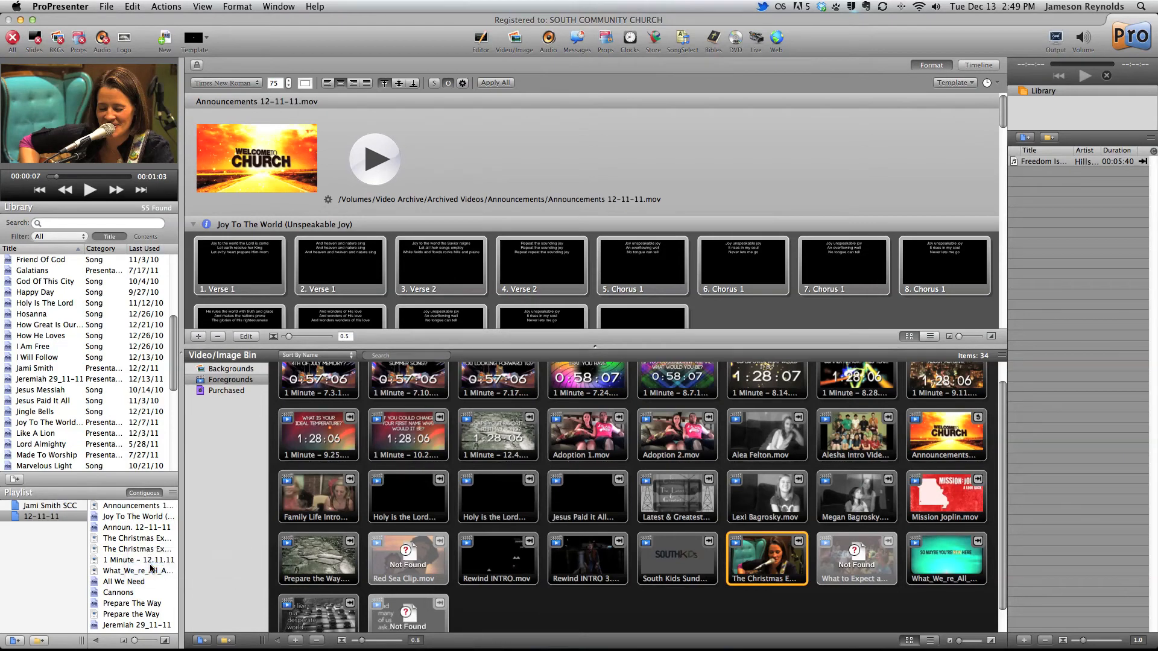
left_click(682, 229)
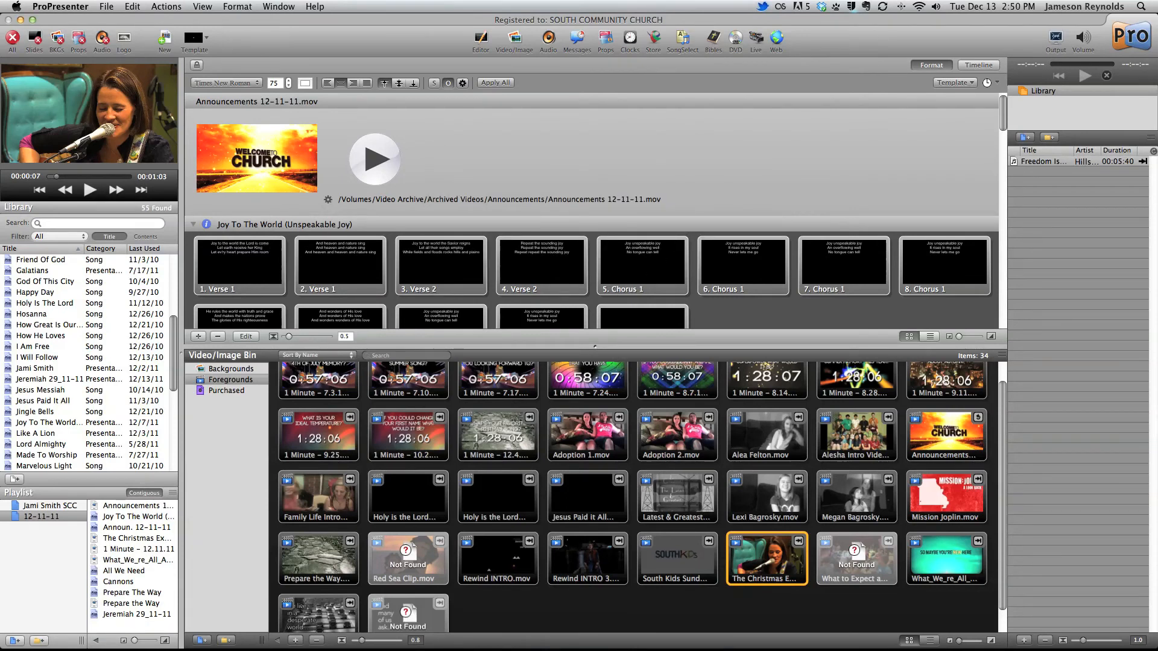
Step: Hide the Video/Image Bin and display the Announ. 12-11-11 presentation from the library
left_click(514, 38)
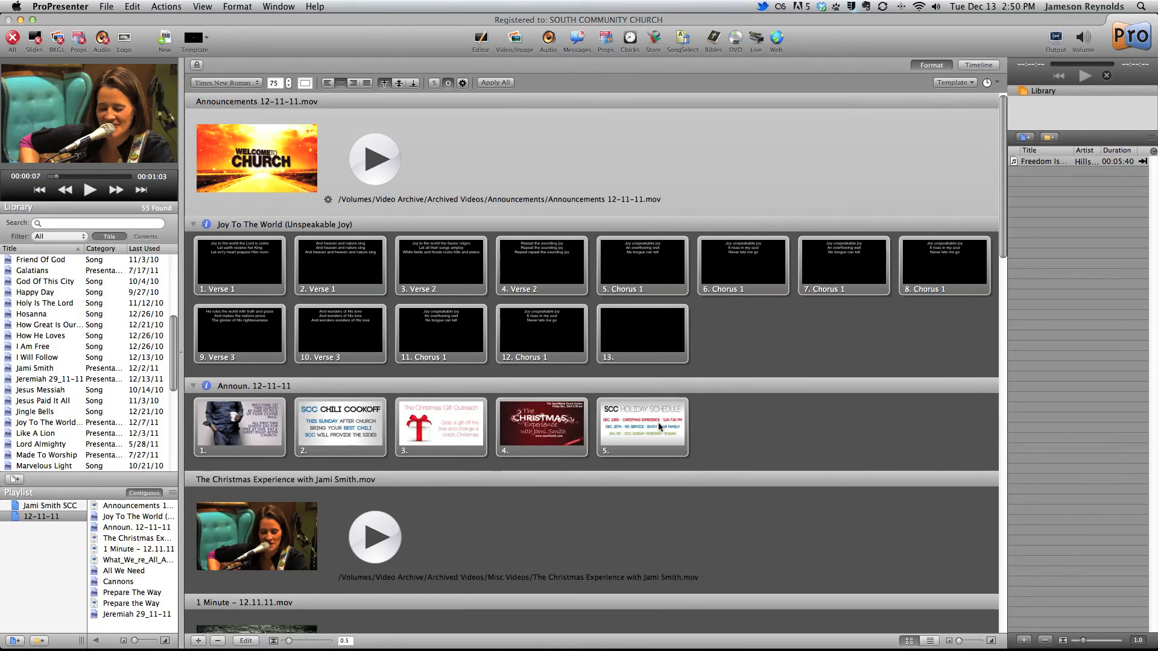
left_click(127, 527)
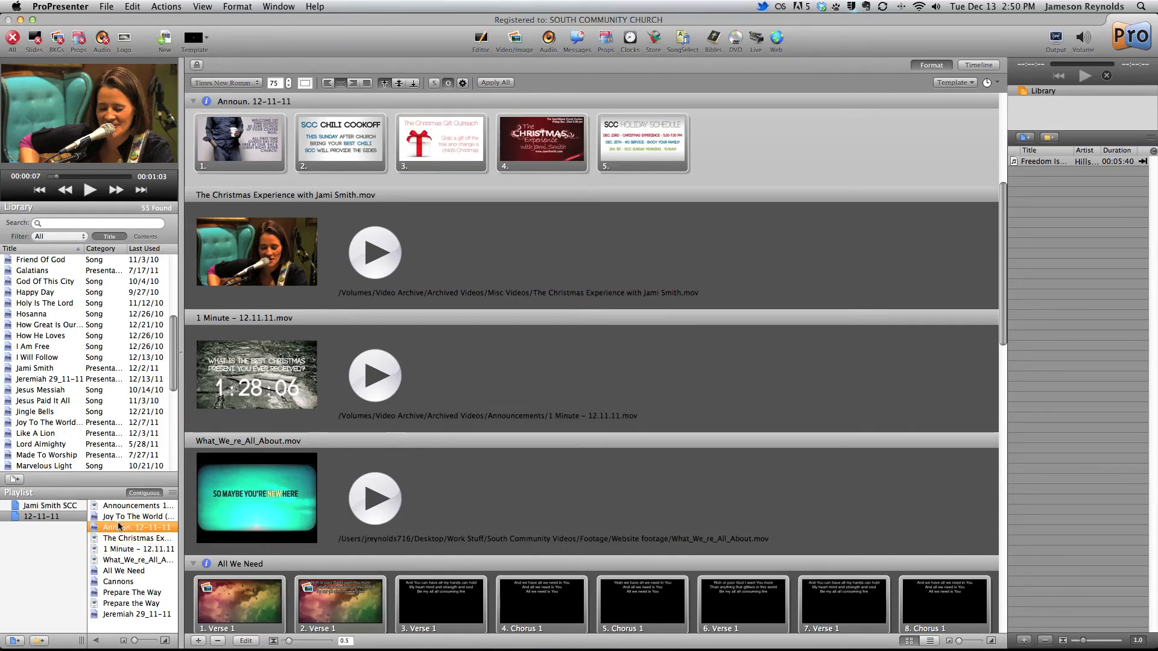
scroll(119, 393, "up", 5)
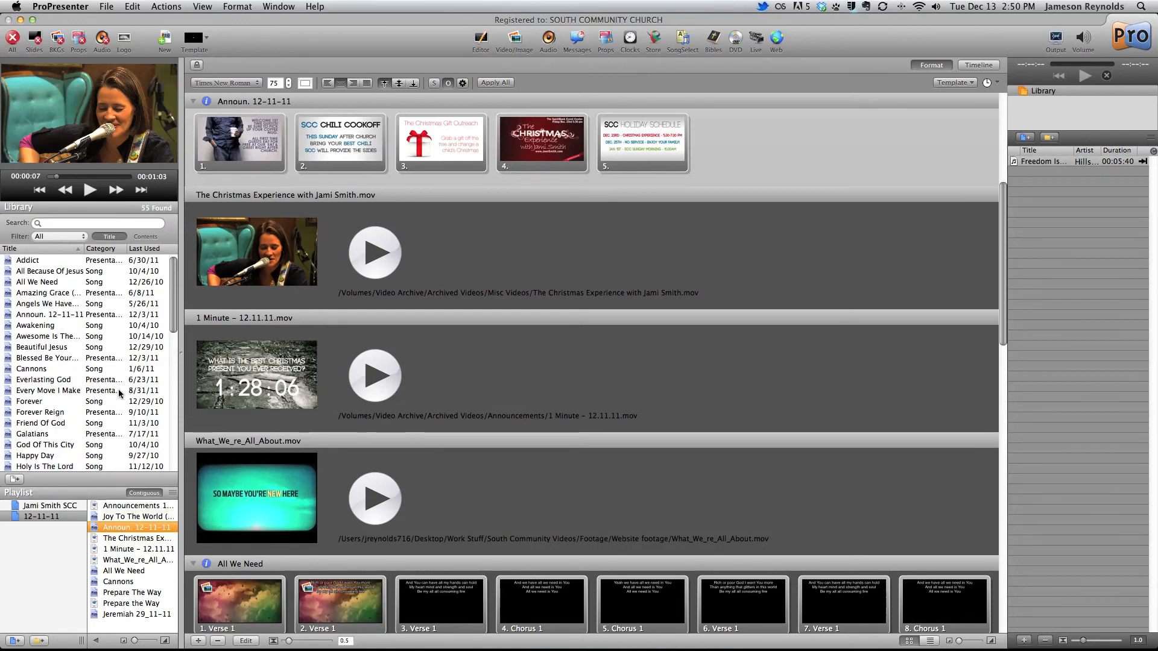
left_click(43, 316)
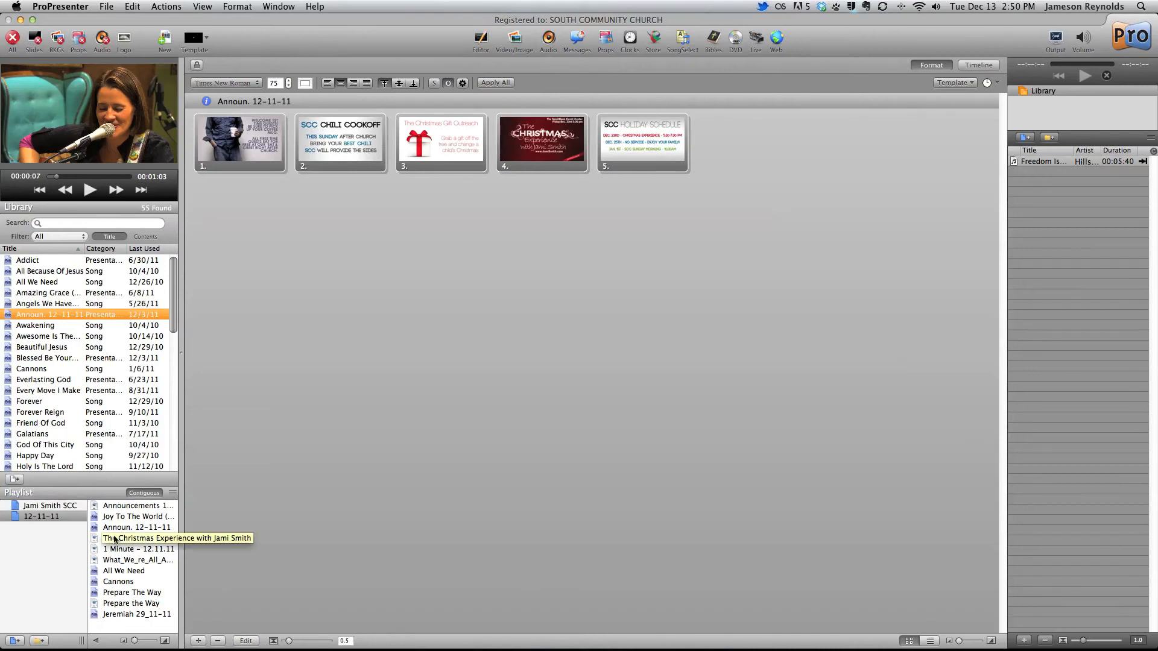
Step: Open Announ. 12-11-11 in the slide editor and view the Chili Cookoff and Christmas Gift Outreach slides
left_click(239, 642)
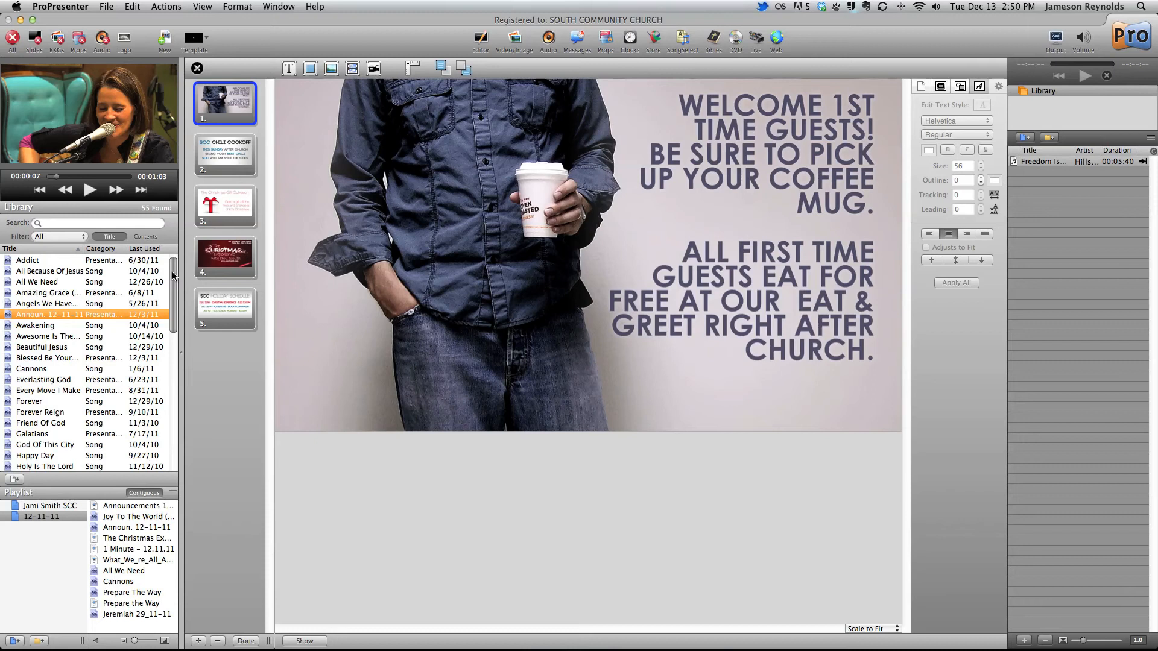
left_click(218, 163)
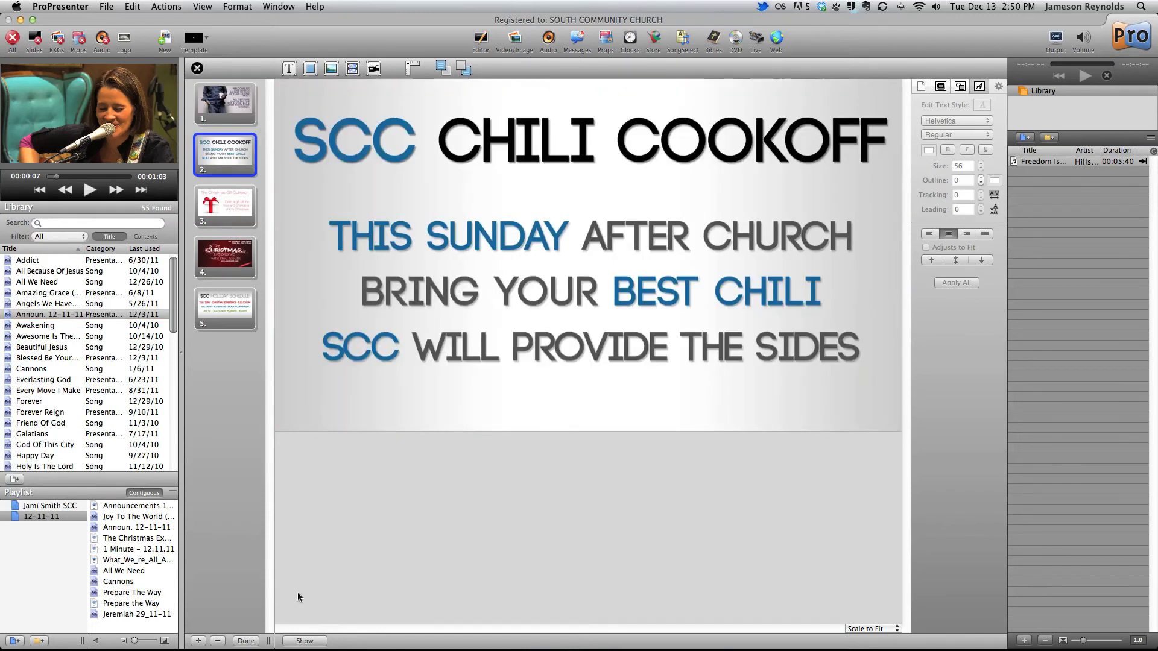
left_click(223, 225)
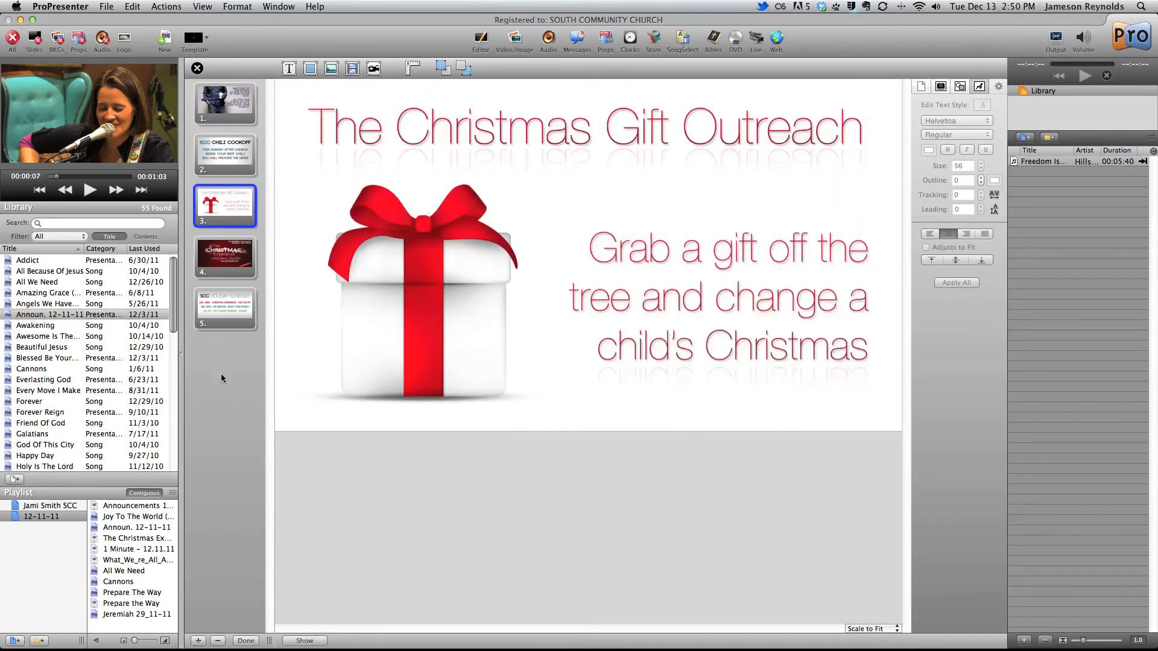
Step: Add a new slide after the first-time guests welcome slide and delete its default text box
left_click(223, 108)
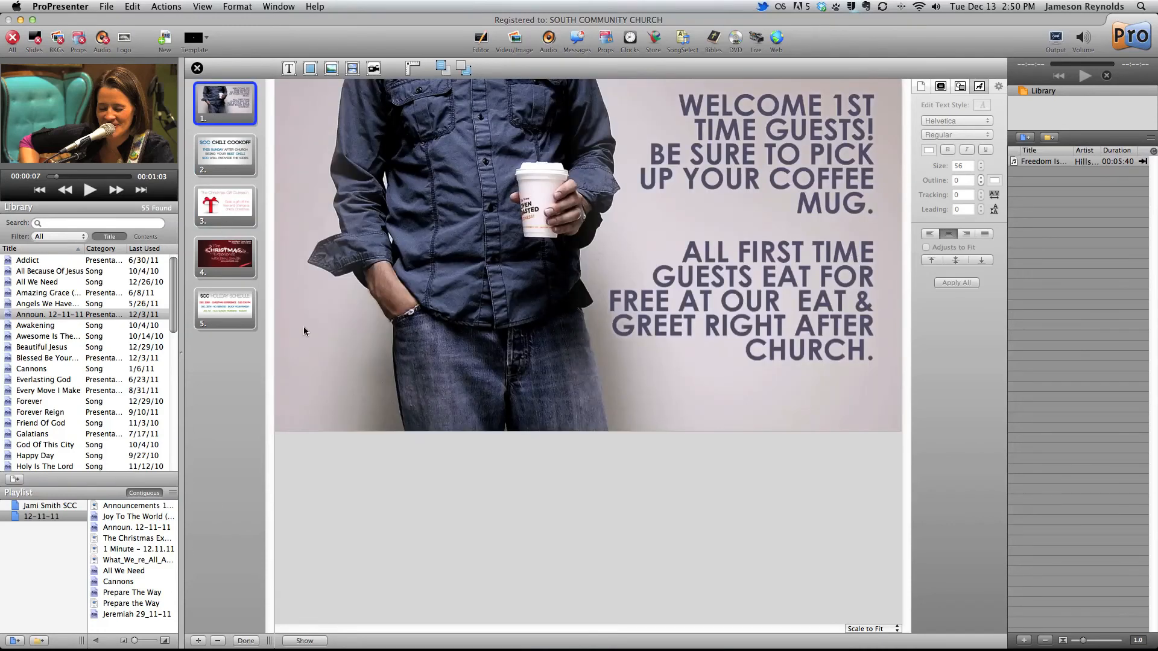
left_click(198, 641)
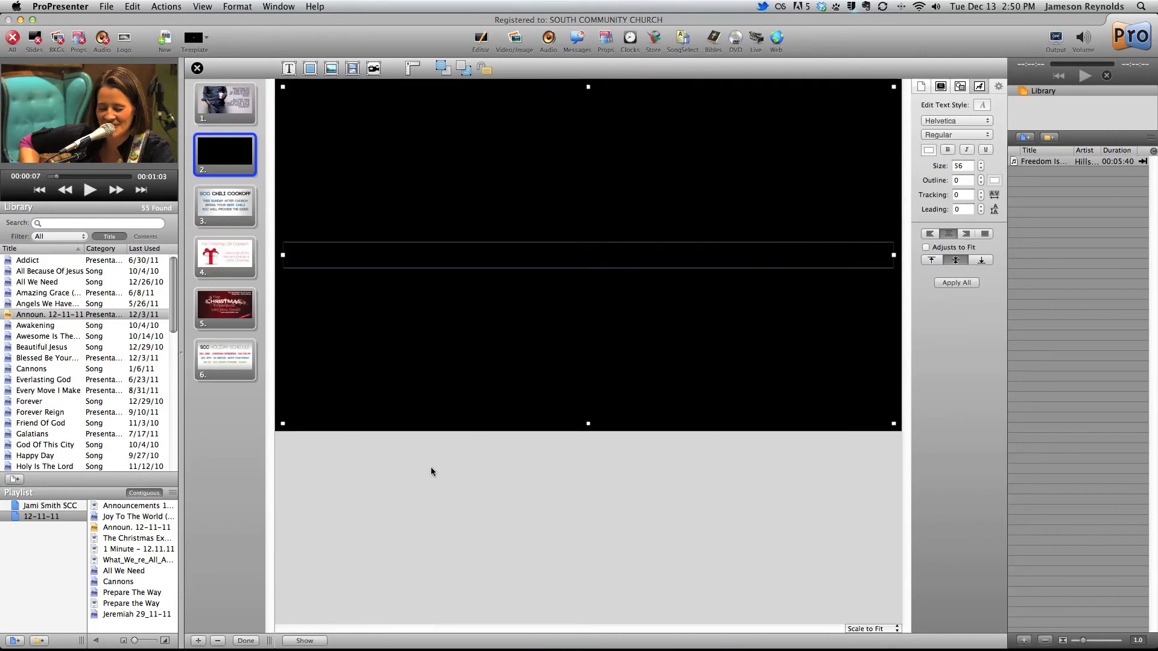
left_click(462, 342)
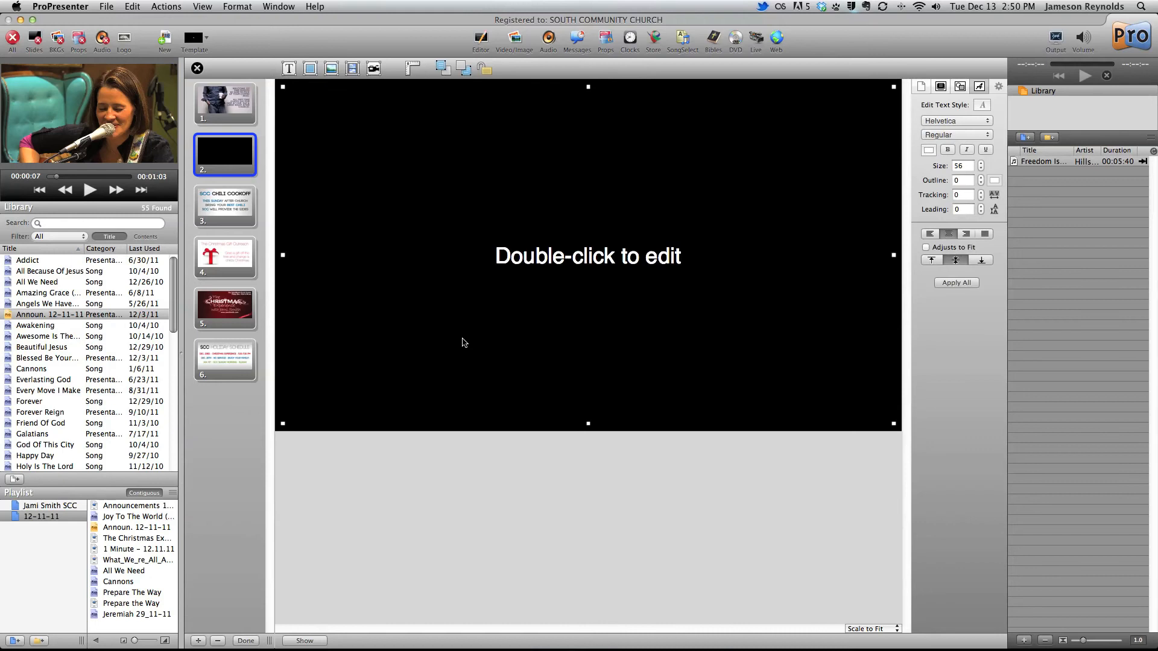
key("Delete")
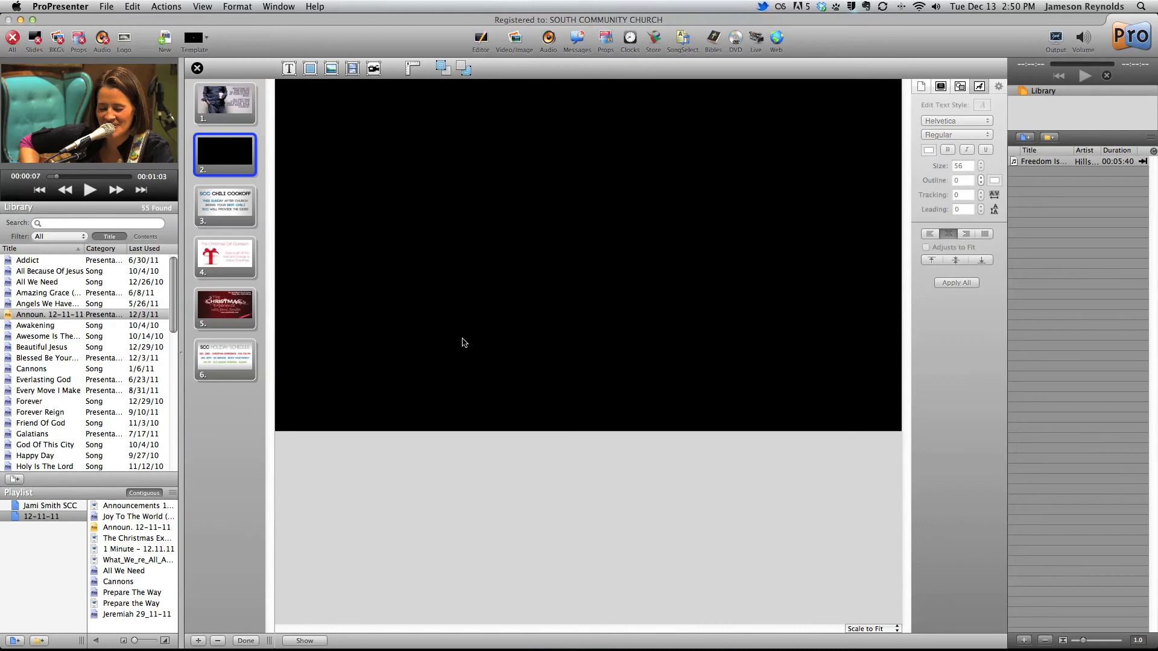
Step: Start inserting an image on the blank slide and browse from the Desktop through Work Stuff and South Community Graphics to the Announcements folder
left_click(331, 70)
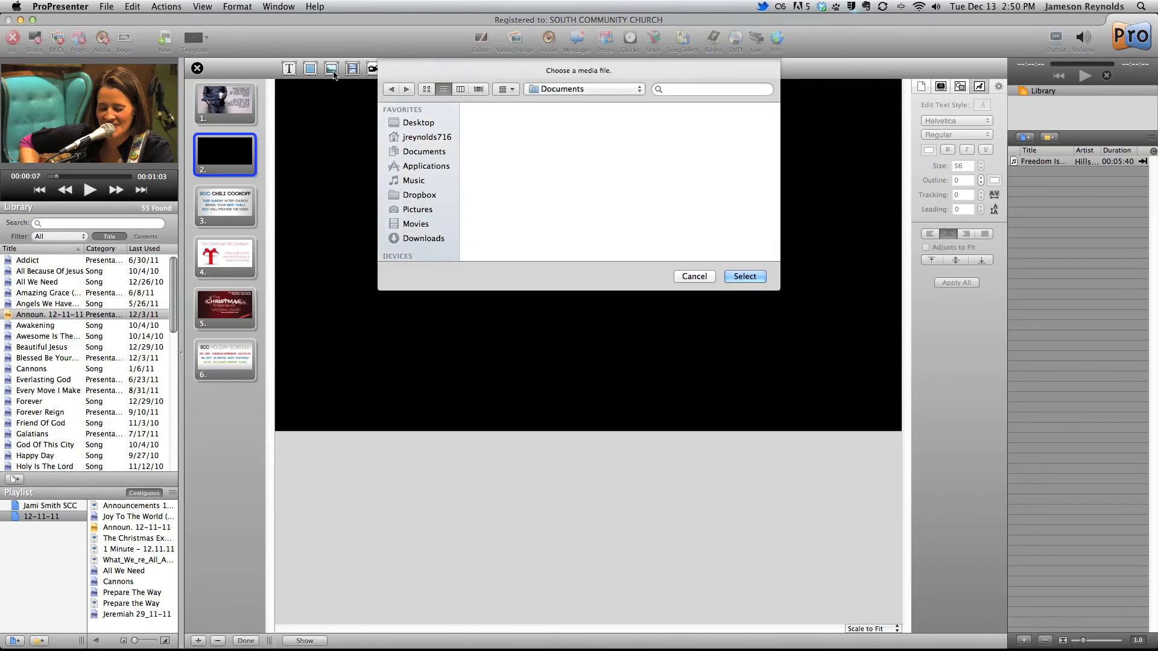
left_click(422, 123)
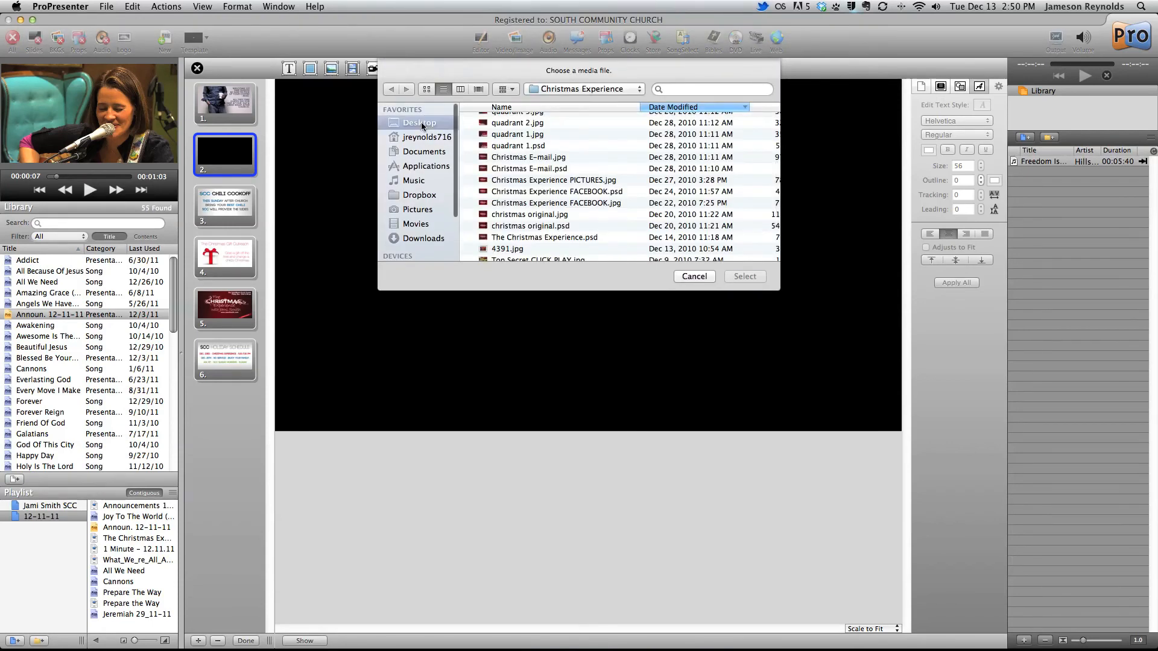
double_click(486, 152)
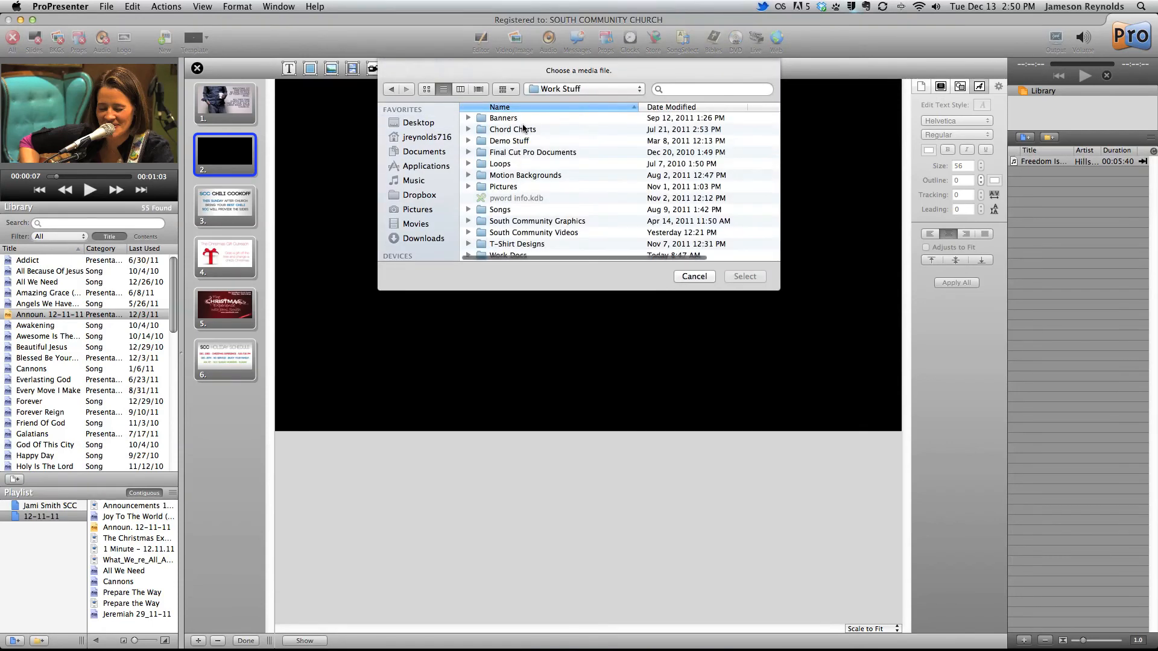
double_click(553, 224)
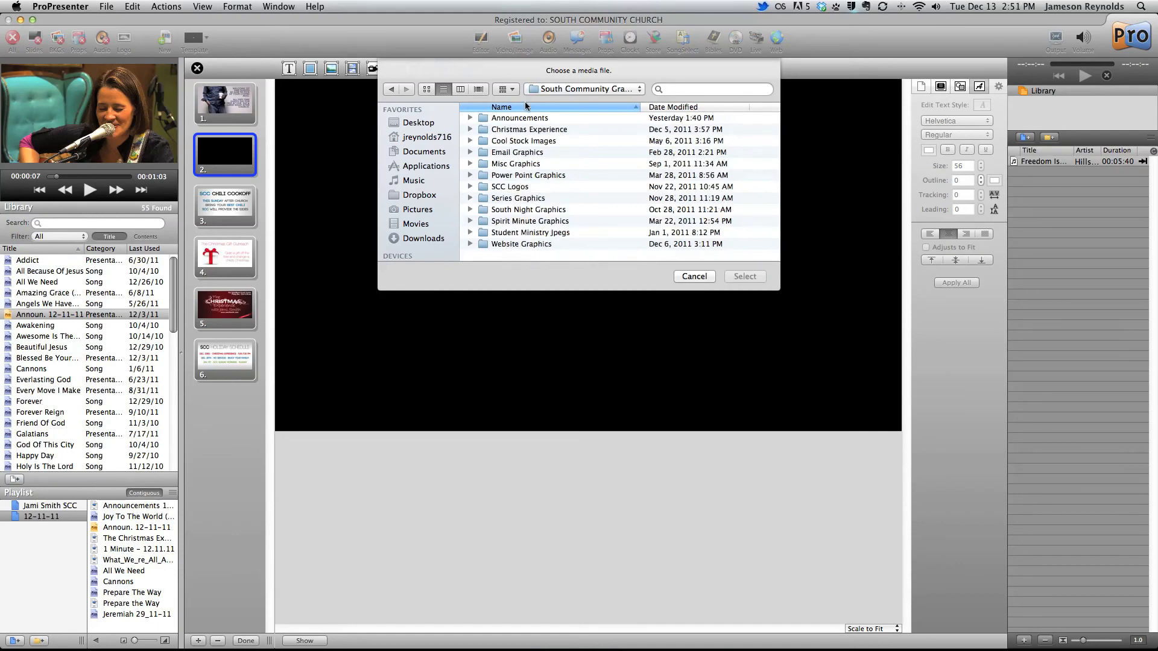
left_click(520, 120)
double_click(521, 120)
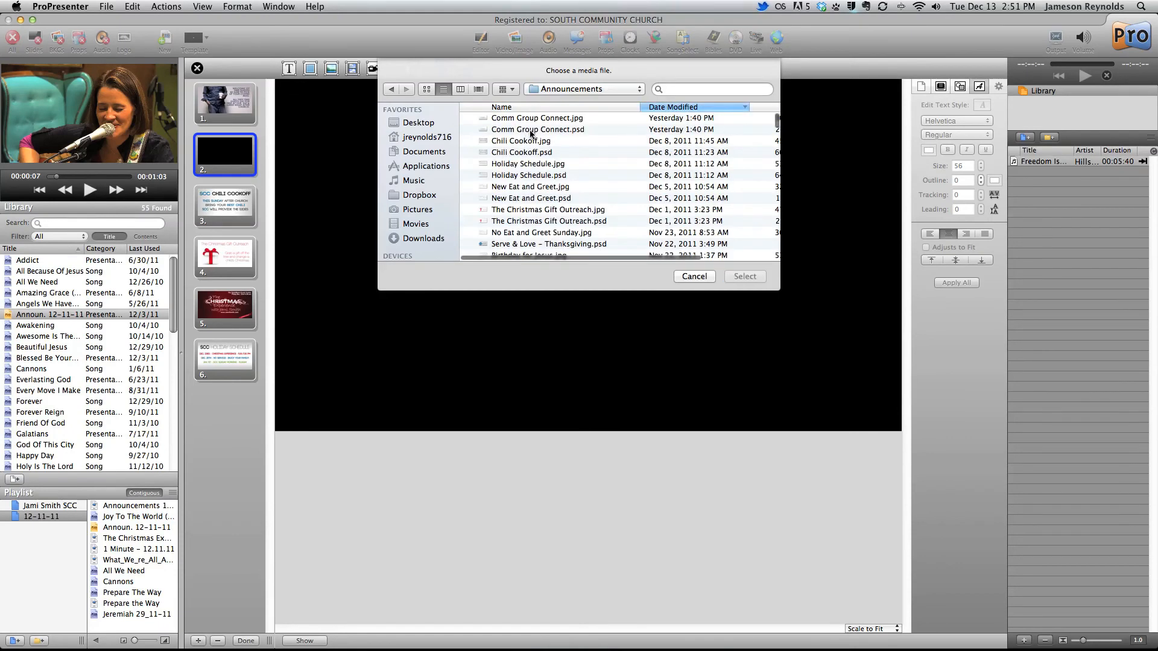
Step: Sort the files by name, place New Eat and Greet.jpg on the second slide, and finish editing the presentation
left_click(603, 107)
scroll(524, 192, "down", 10)
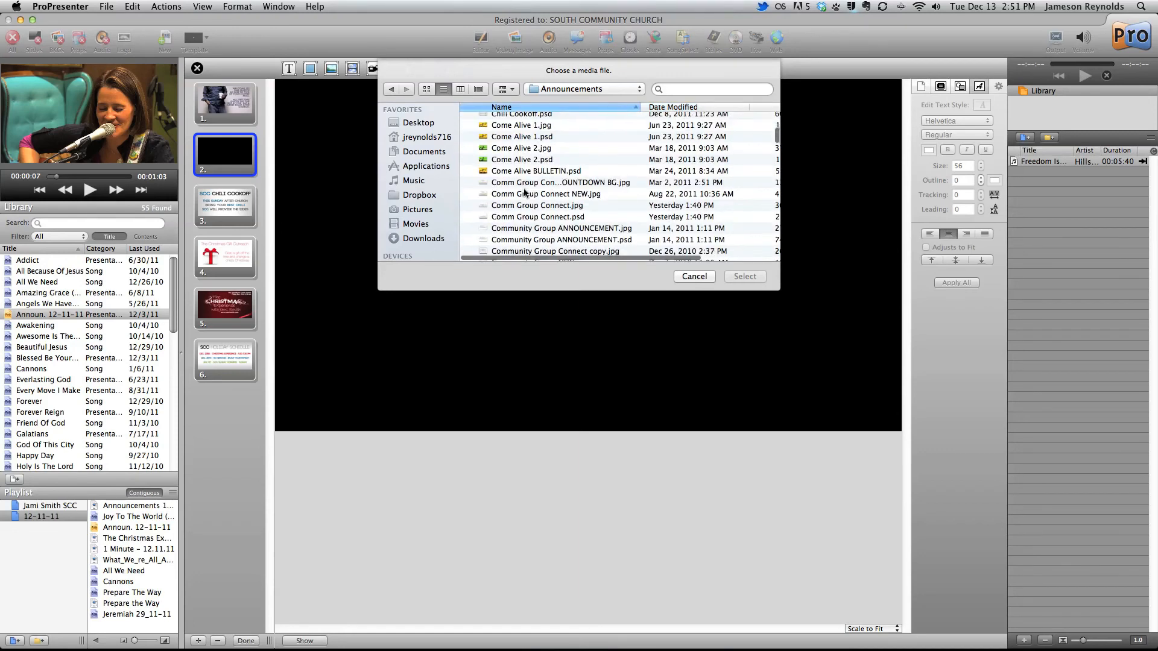
scroll(524, 192, "down", 2)
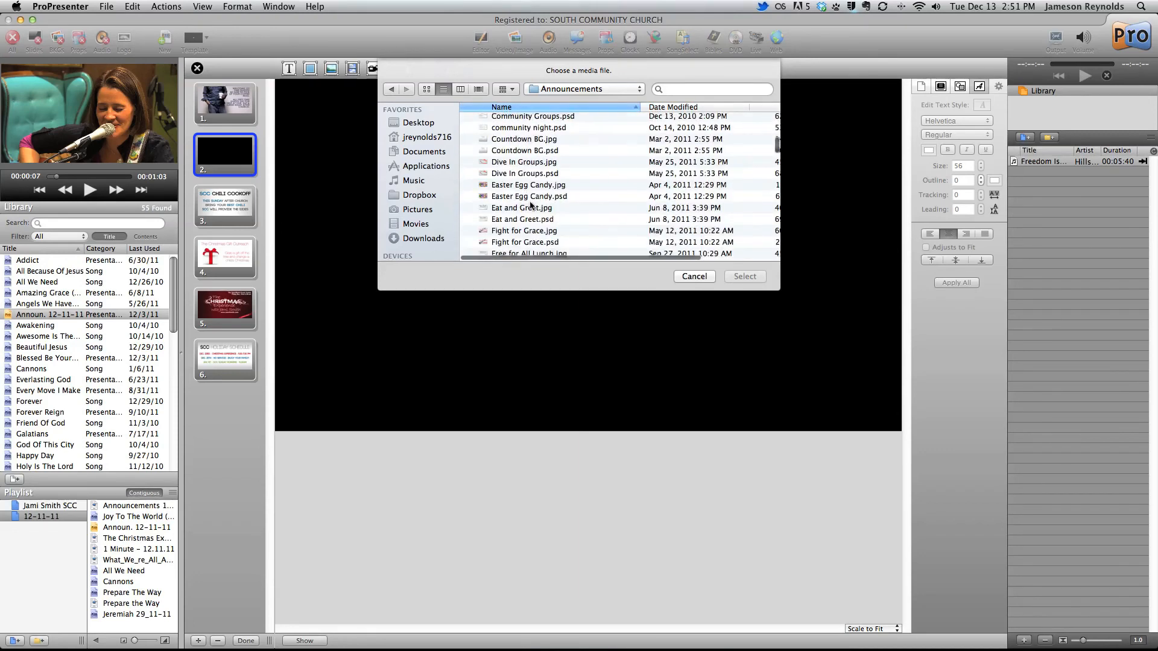
left_click(530, 209)
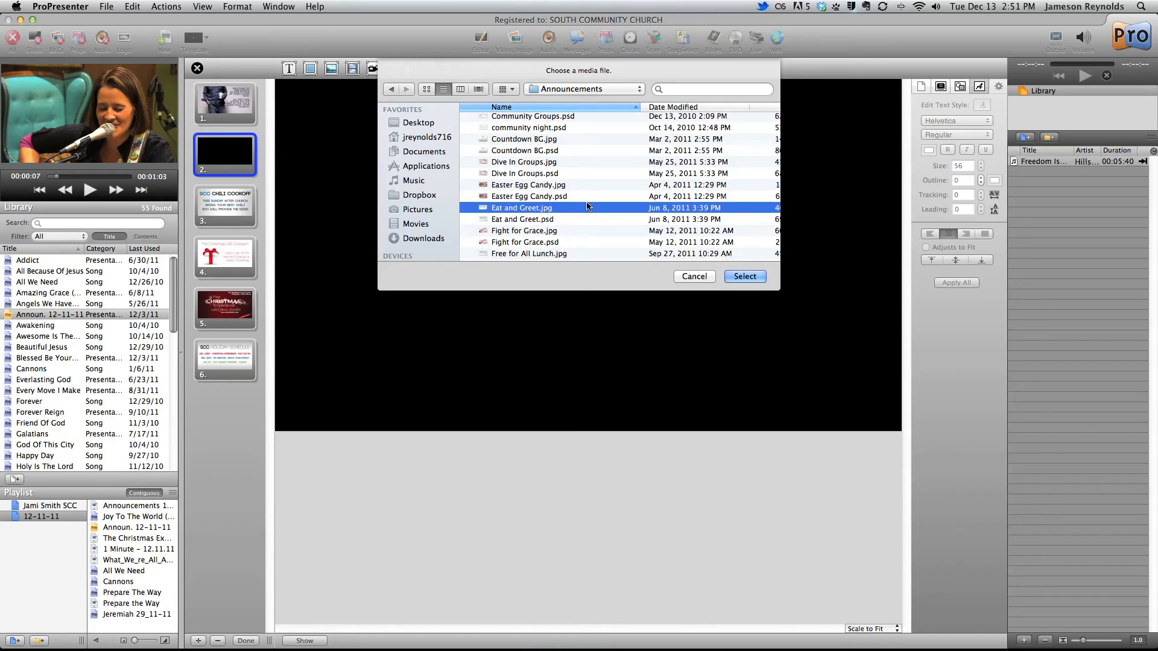
scroll(574, 209, "down", 8)
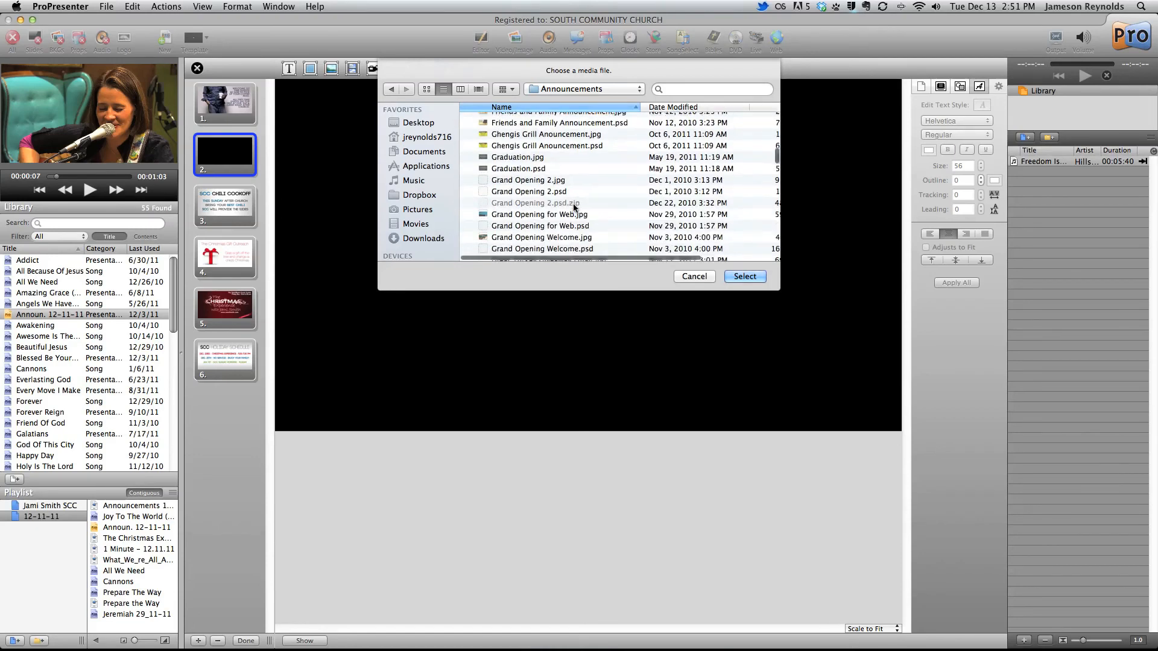
scroll(574, 208, "down", 10)
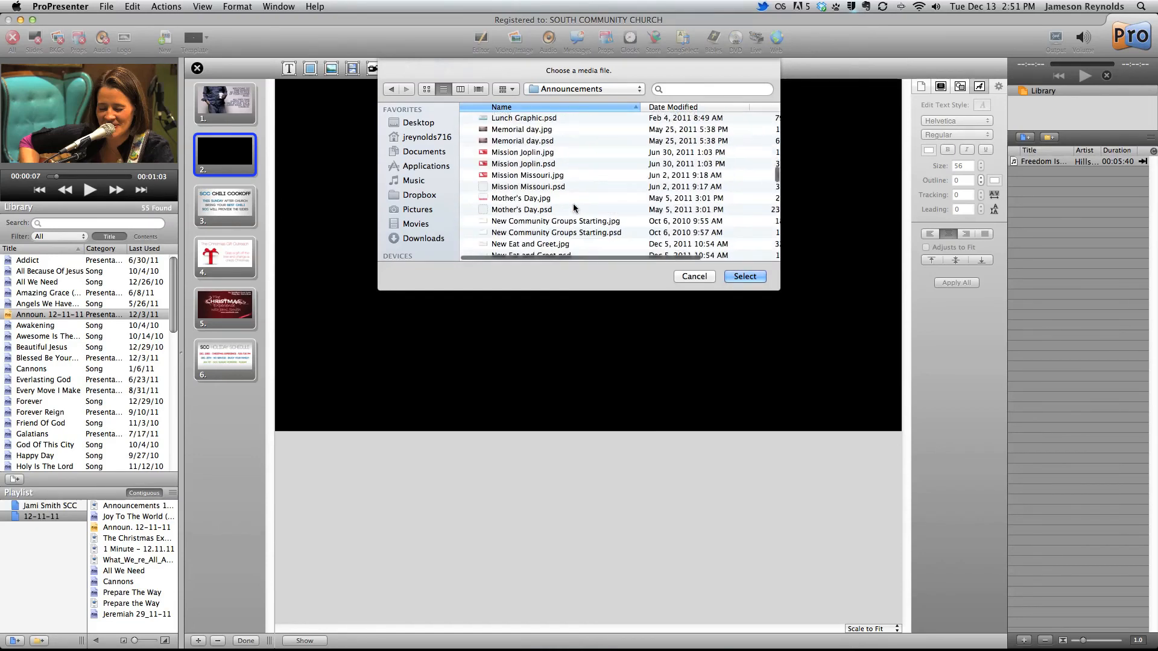
left_click(528, 244)
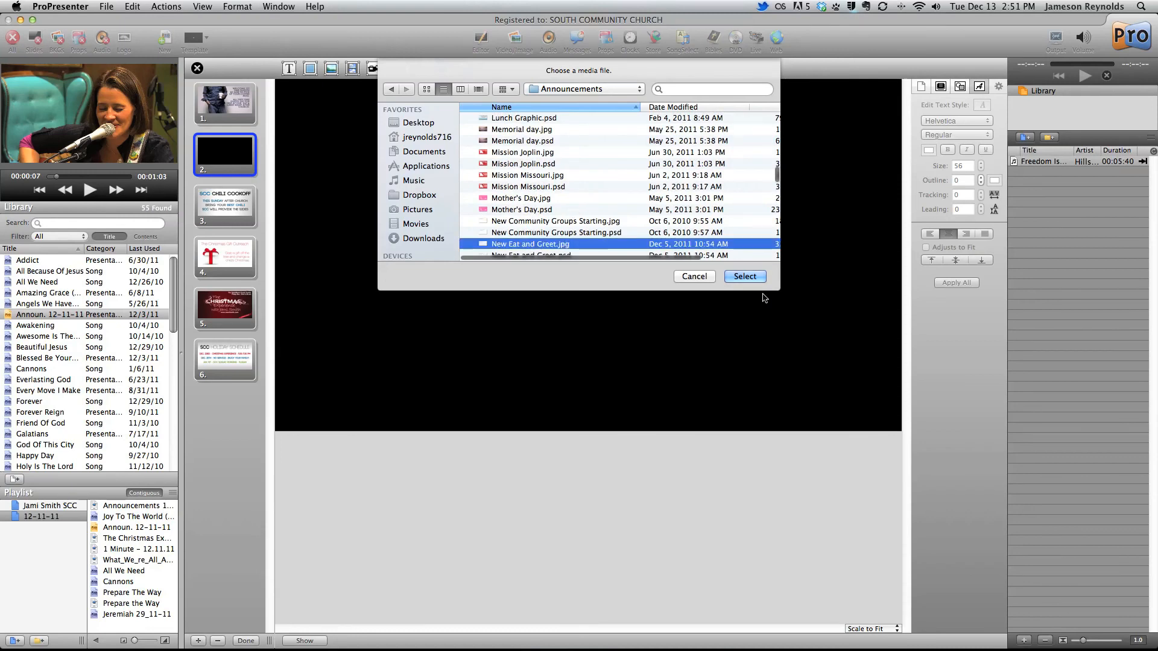
left_click(731, 277)
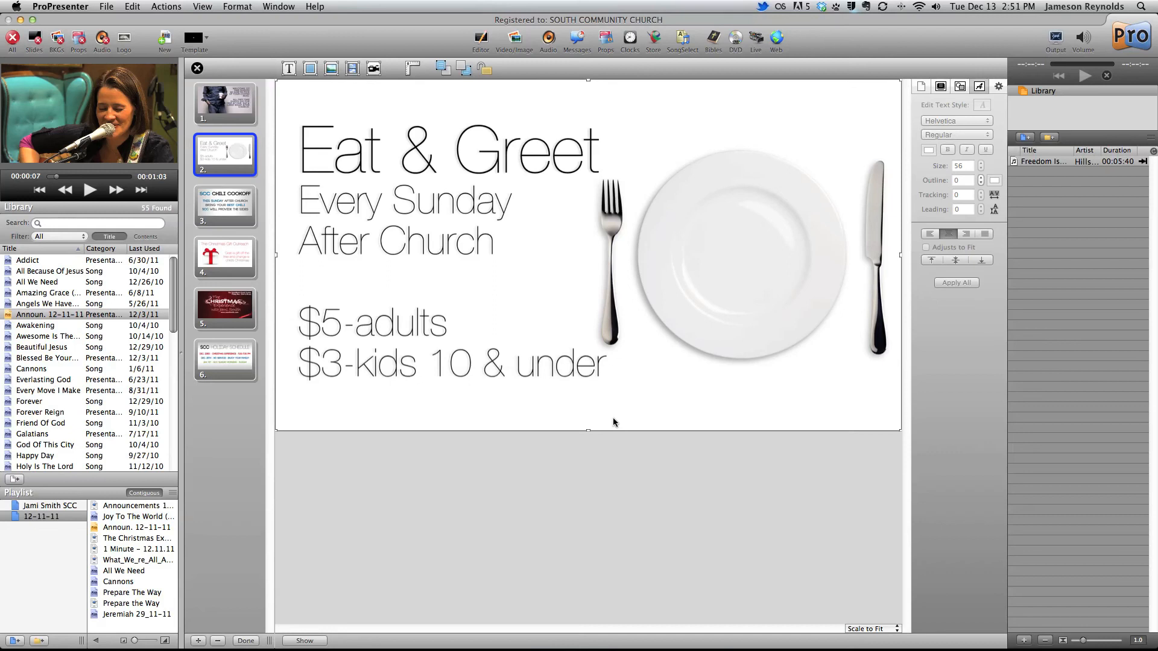
left_click(247, 640)
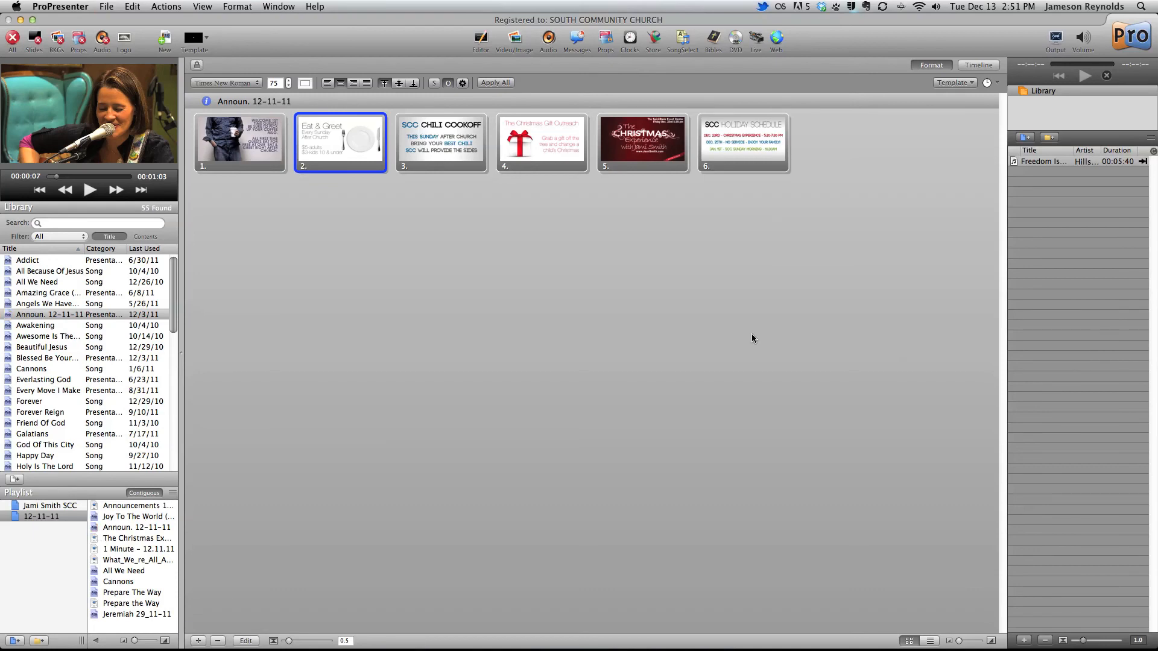
Step: Reopen Announ. 12-11-11 for editing, delete the SCC Chili Cookoff slide, and close the editor
left_click(65, 315)
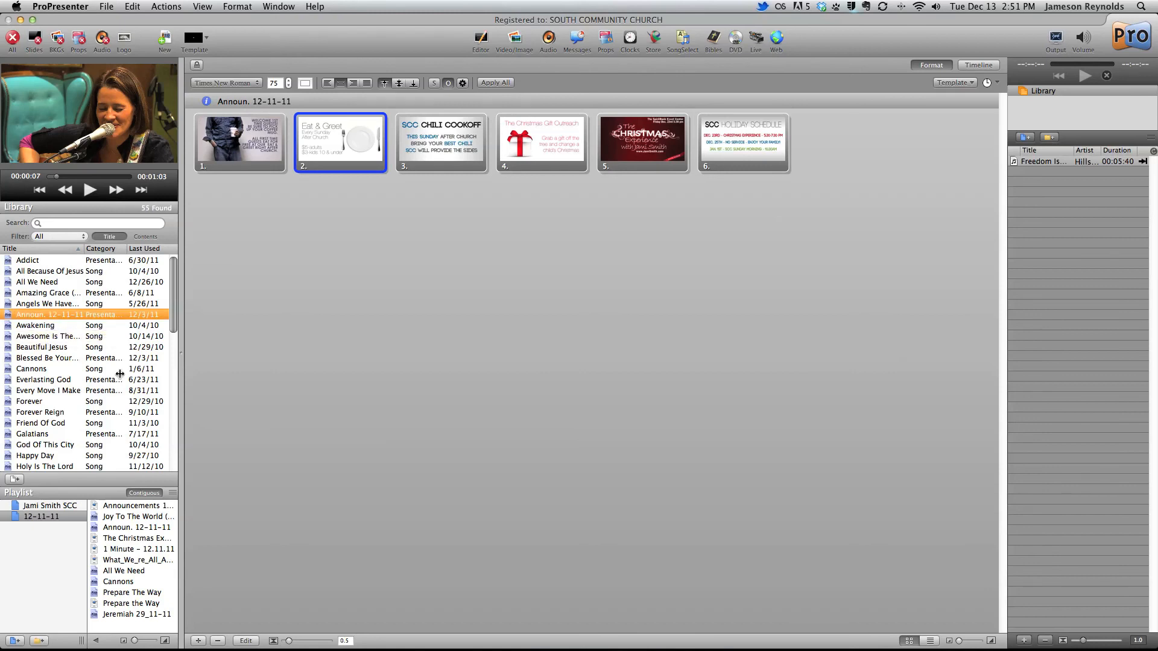
left_click(246, 640)
left_click(225, 196)
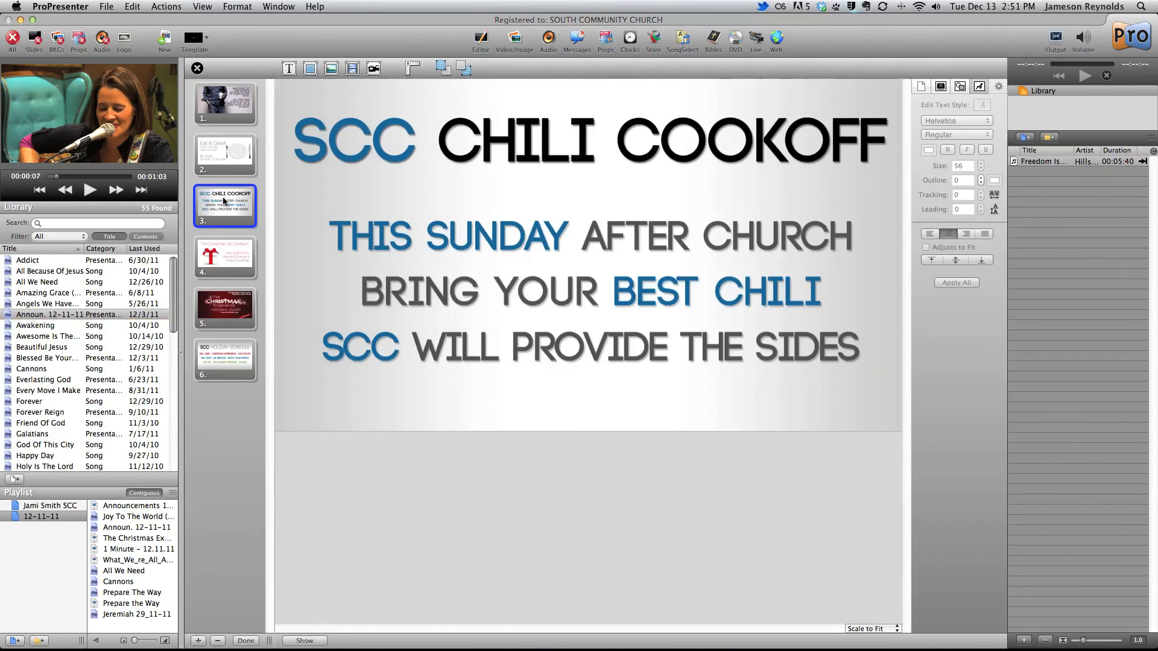
left_click(218, 641)
left_click(246, 641)
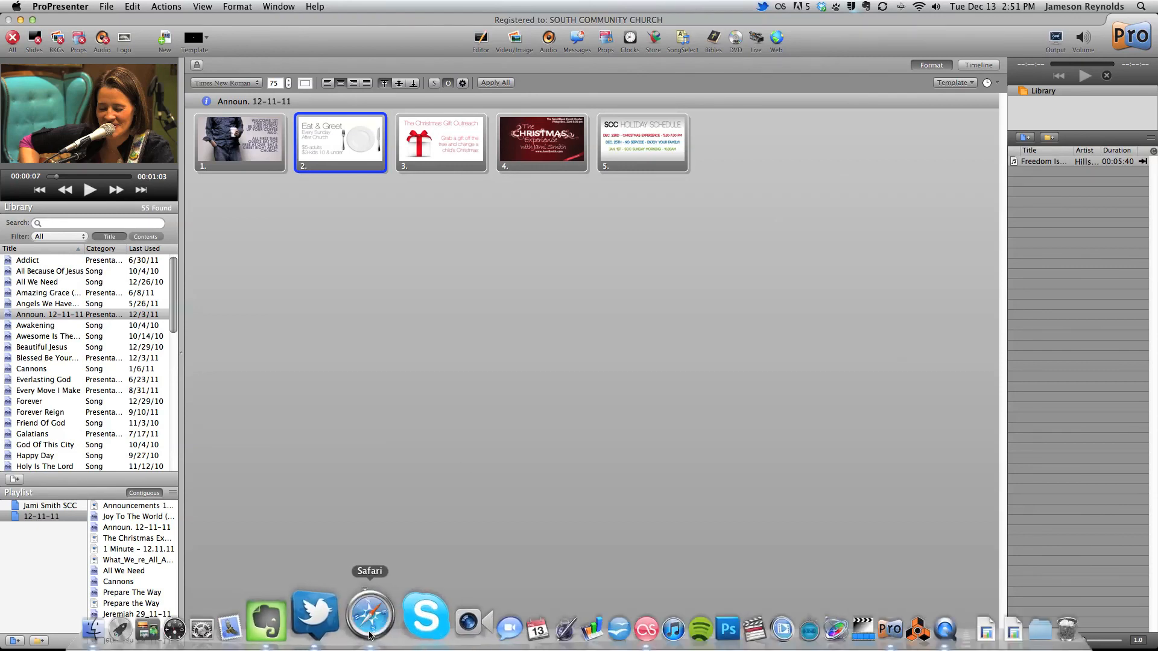
Step: Switch to Safari to view the ProPresenter tutorials page on the Renewed Vision website, and return to ProPresenter
left_click(369, 627)
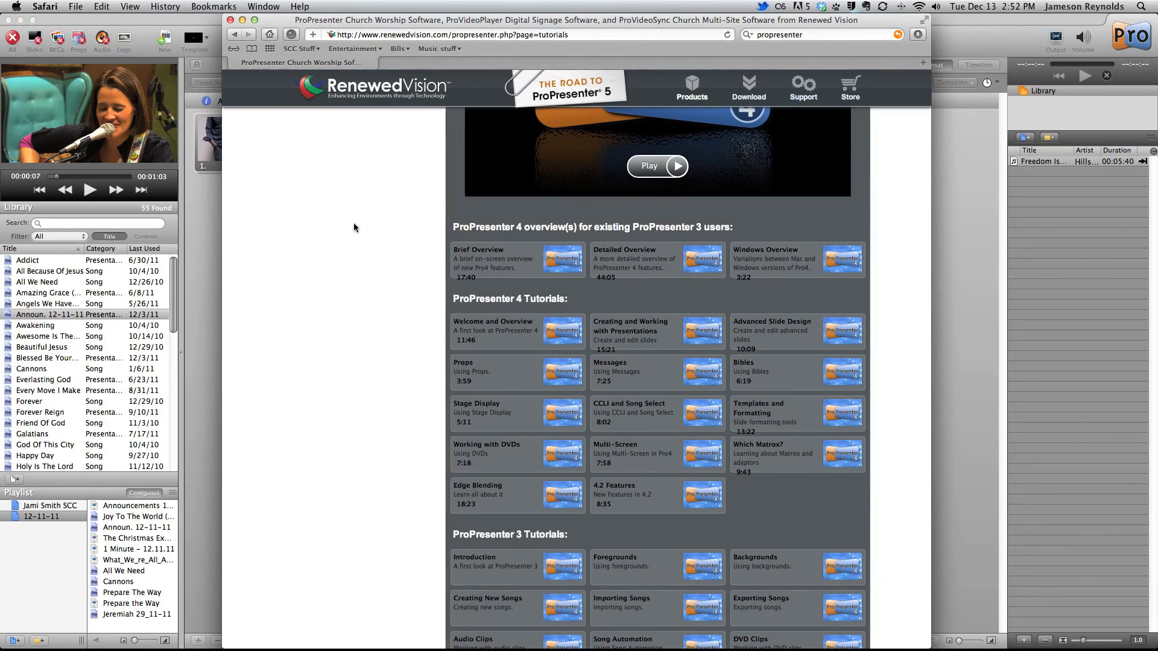
left_click(135, 21)
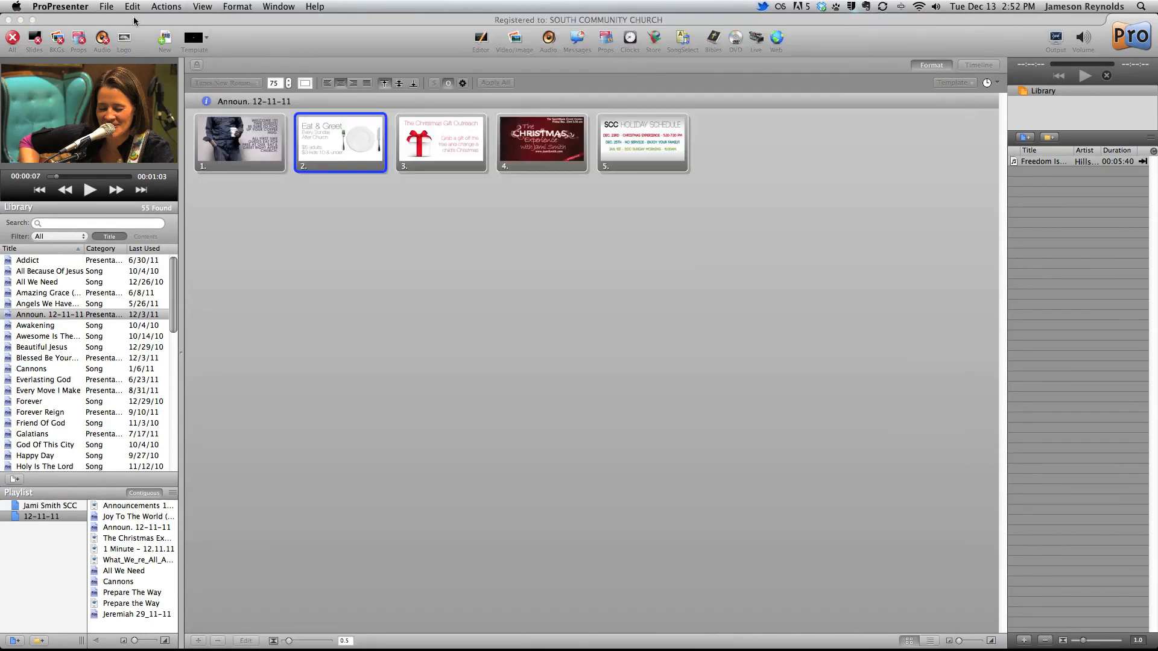